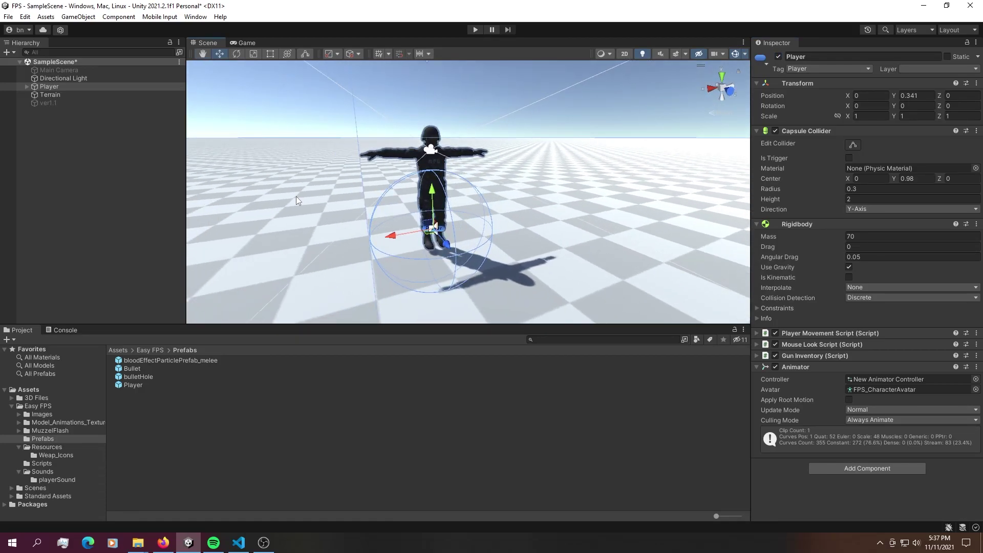
Switch to the browser to check the FPS asset links in the YouTube video's description, and return to Unity
middle_drag(295, 196, 317, 184)
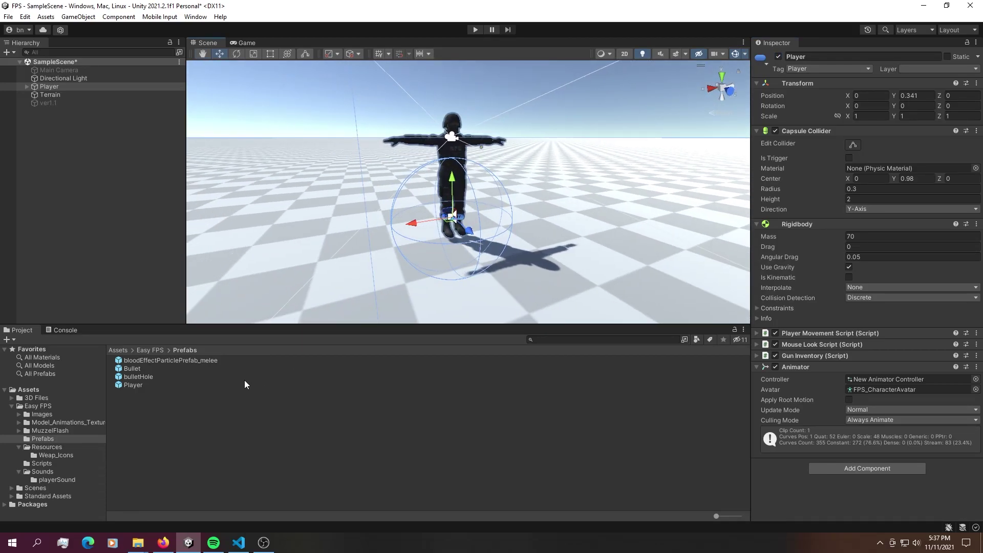
click(163, 543)
scroll(197, 320, down, 5)
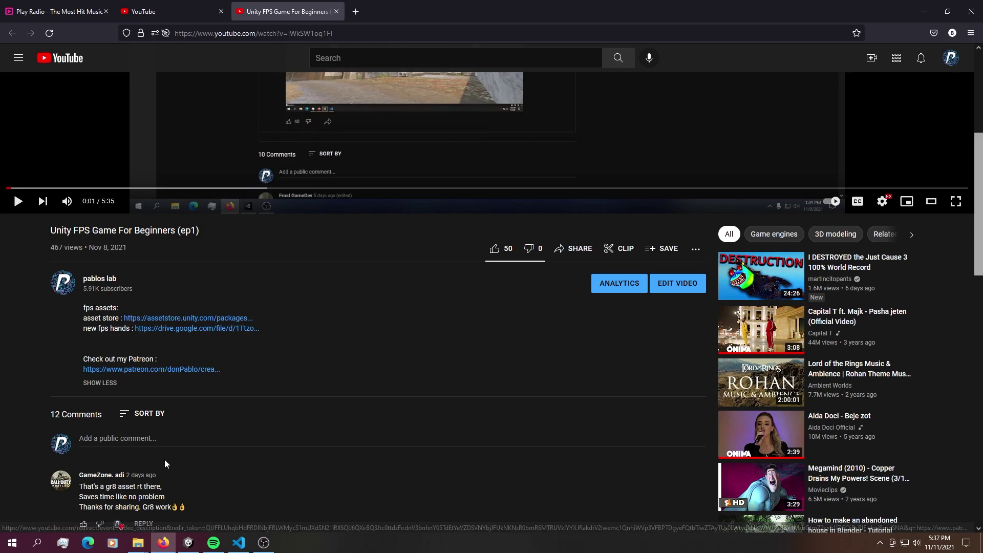
click(188, 543)
Deactivate the existing Player object in the scene
middle_drag(409, 156, 449, 171)
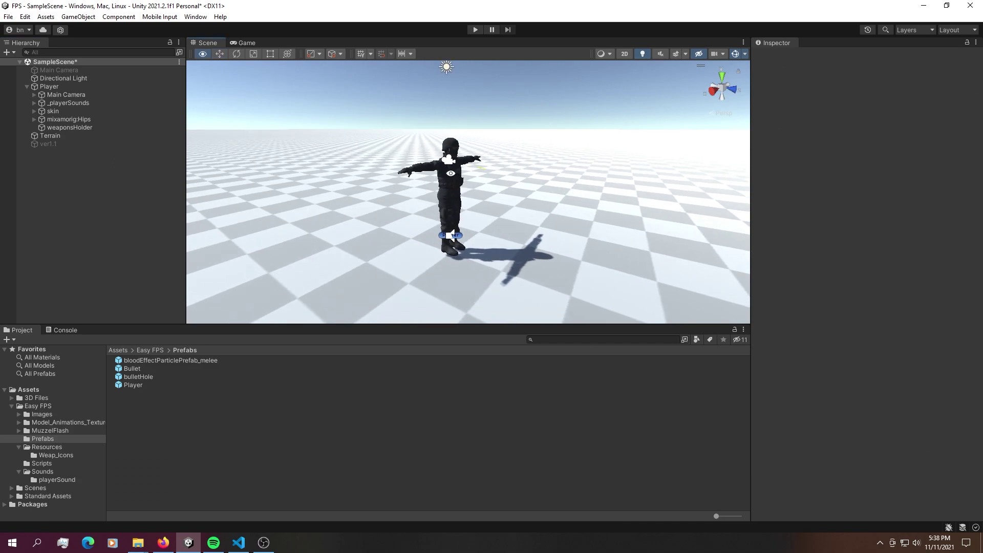
alt+drag(449, 171, 404, 168)
click(82, 87)
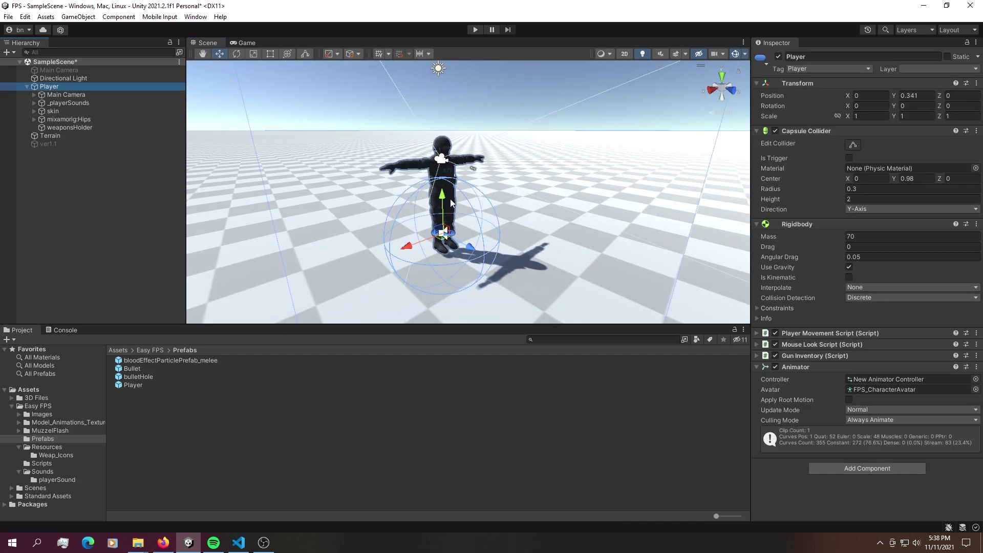
click(778, 56)
click(94, 224)
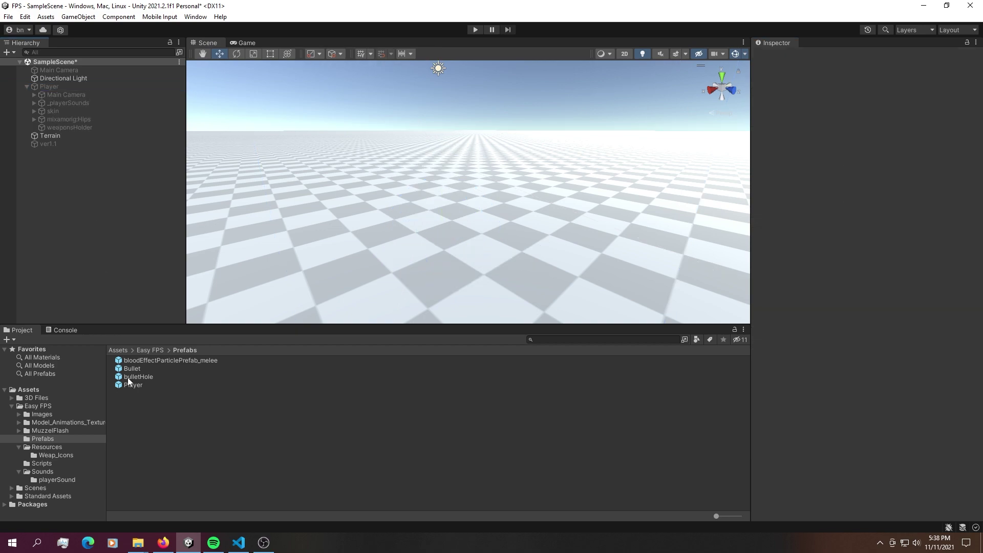
Place the Easy FPS Player prefab in the scene and reset its transform to the origin
drag(131, 384, 316, 219)
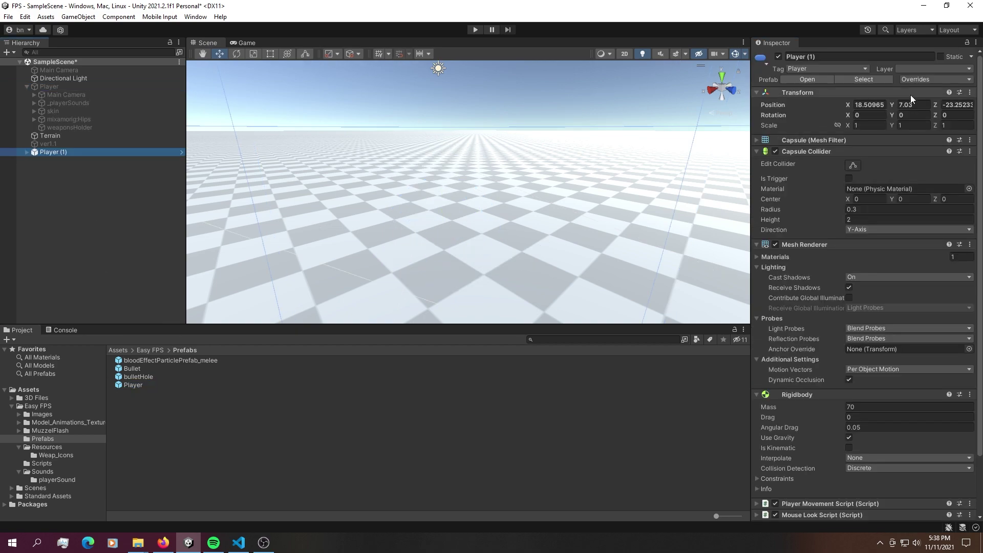
click(969, 92)
click(897, 102)
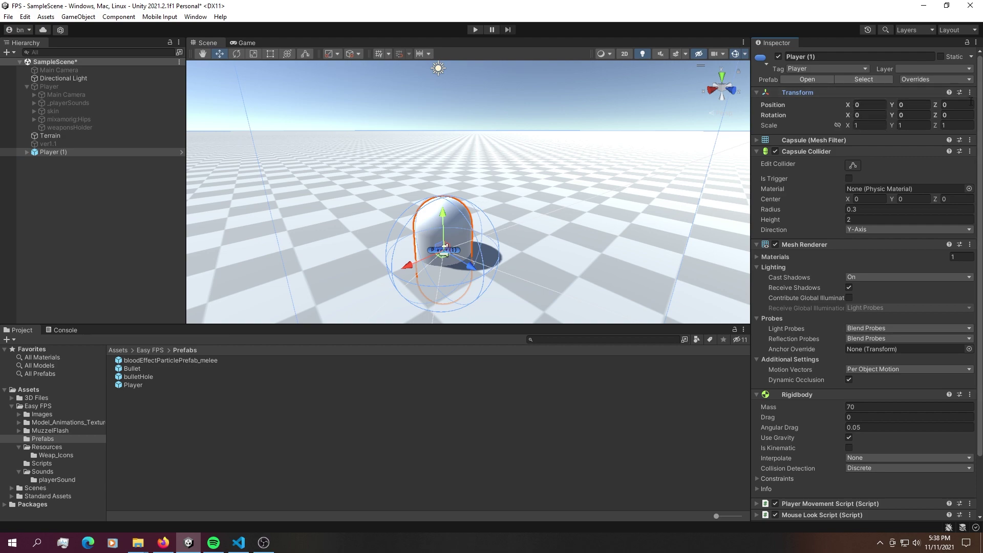
click(106, 190)
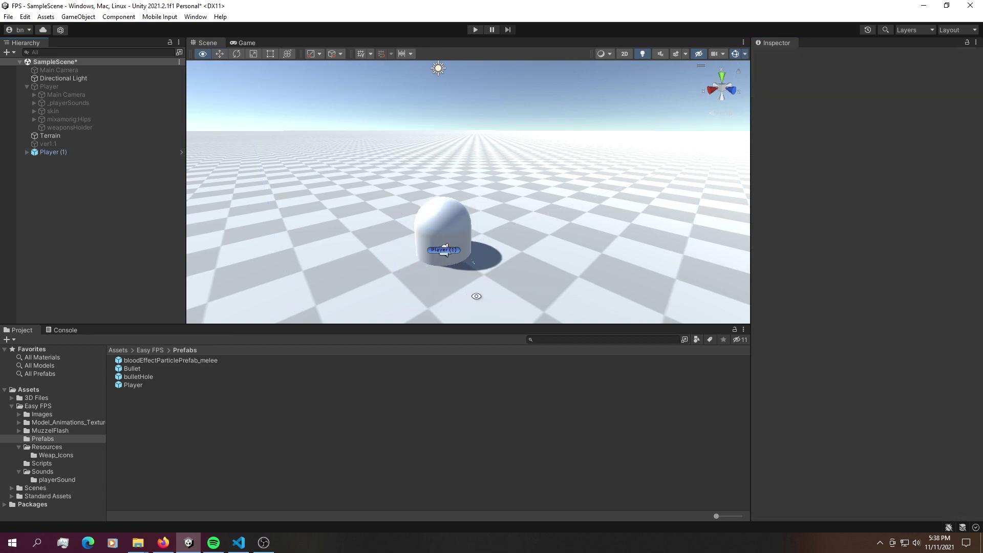
Unpack the Player (1) prefab instance in the hierarchy
alt+drag(477, 297, 414, 180)
click(69, 152)
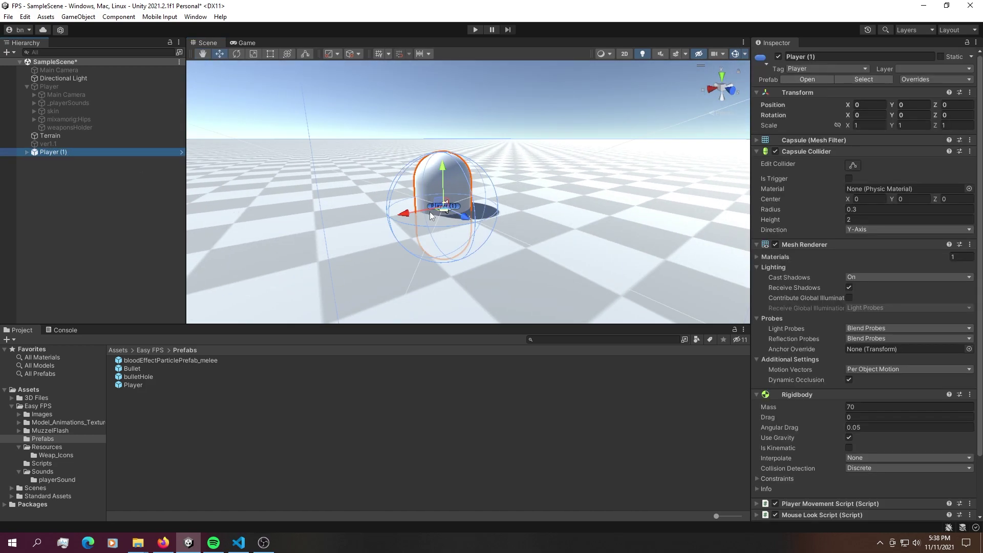
alt+drag(406, 212, 337, 193)
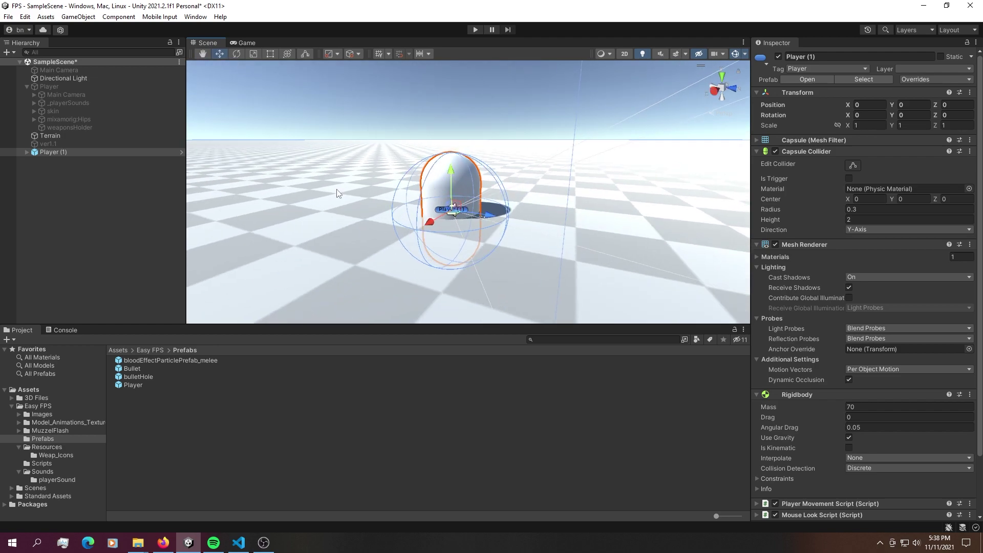
right_click(96, 151)
mouse_move(136, 271)
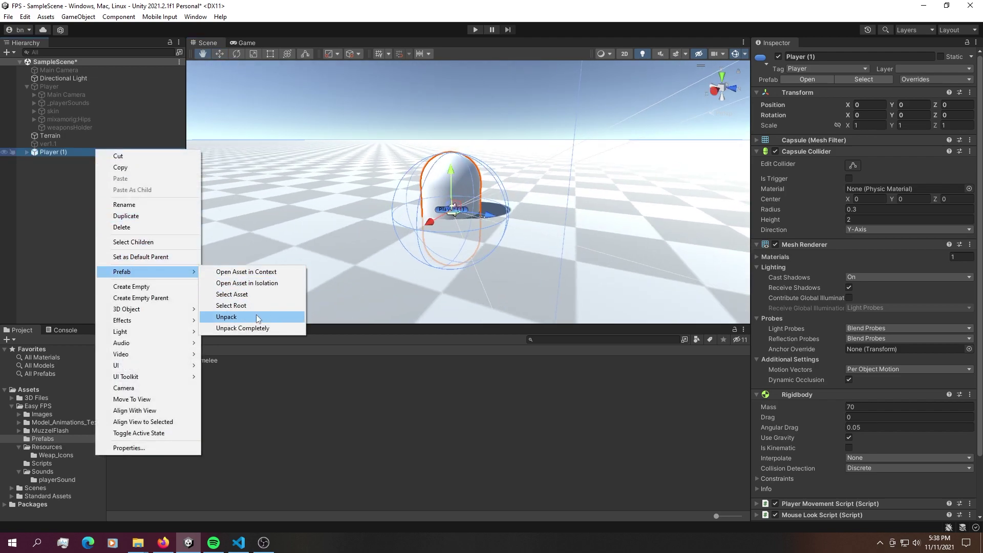
click(255, 314)
Remove the Mesh Renderer and Capsule (Mesh Filter) components from Player (1)
click(808, 144)
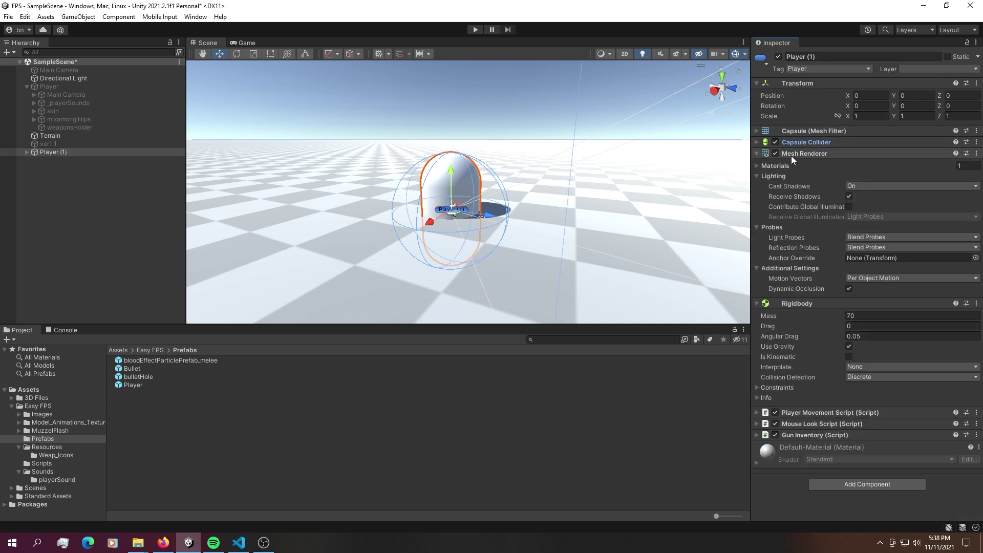
click(791, 154)
right_click(810, 154)
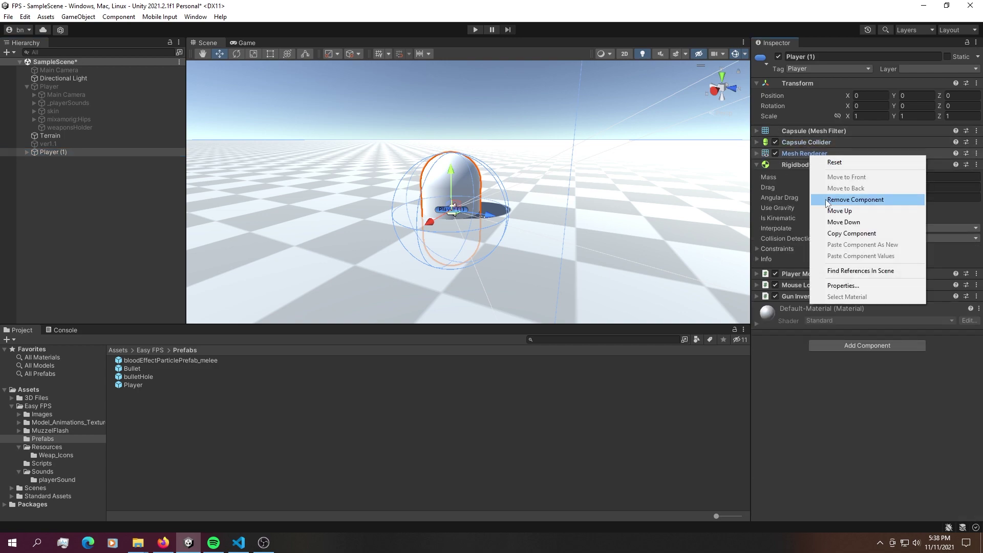
click(853, 199)
right_click(799, 129)
click(826, 172)
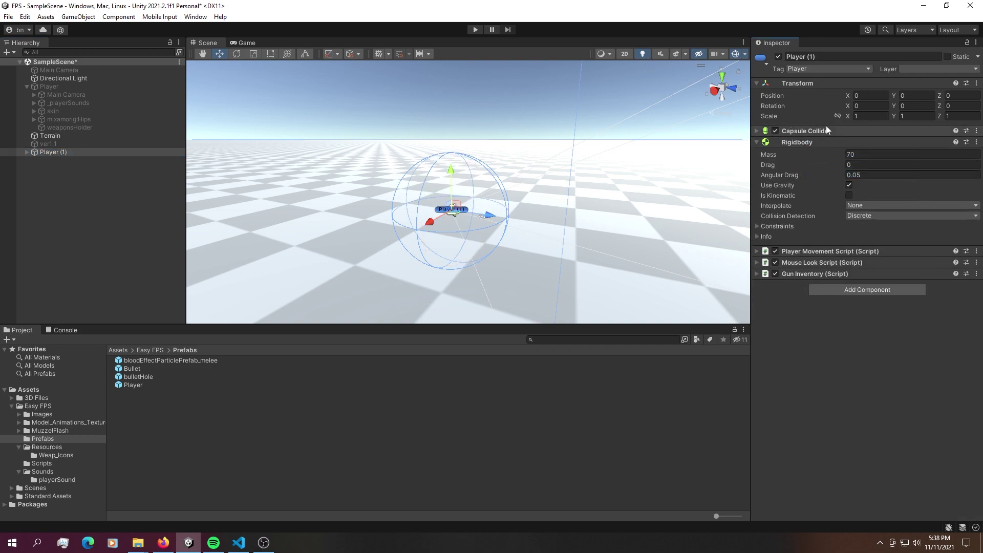
click(790, 144)
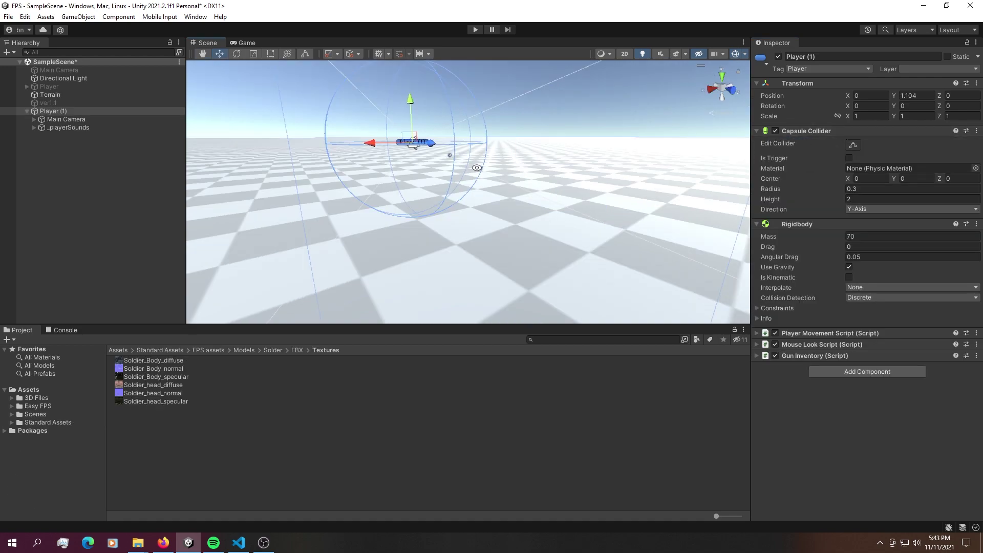
Open the FBX folder under Standard Assets > FPS assets > Models > Solder in the project
alt+drag(476, 167, 526, 164)
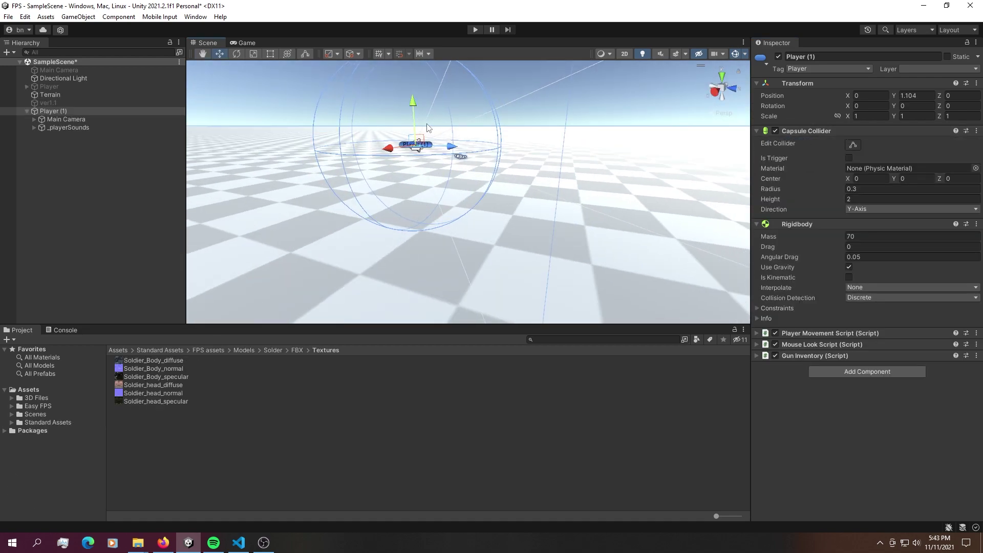
click(119, 212)
alt+drag(431, 99, 395, 157)
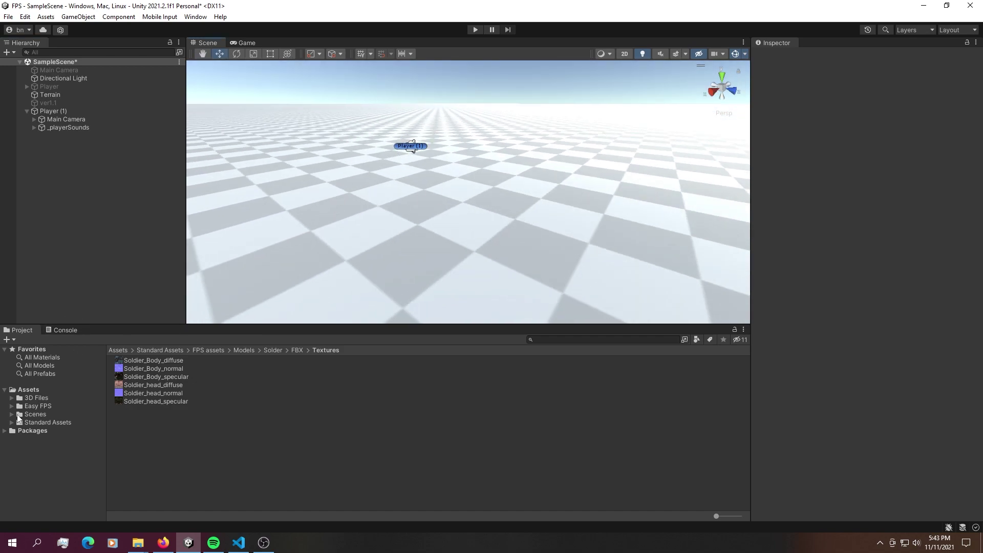
click(11, 422)
scroll(40, 425, down, 5)
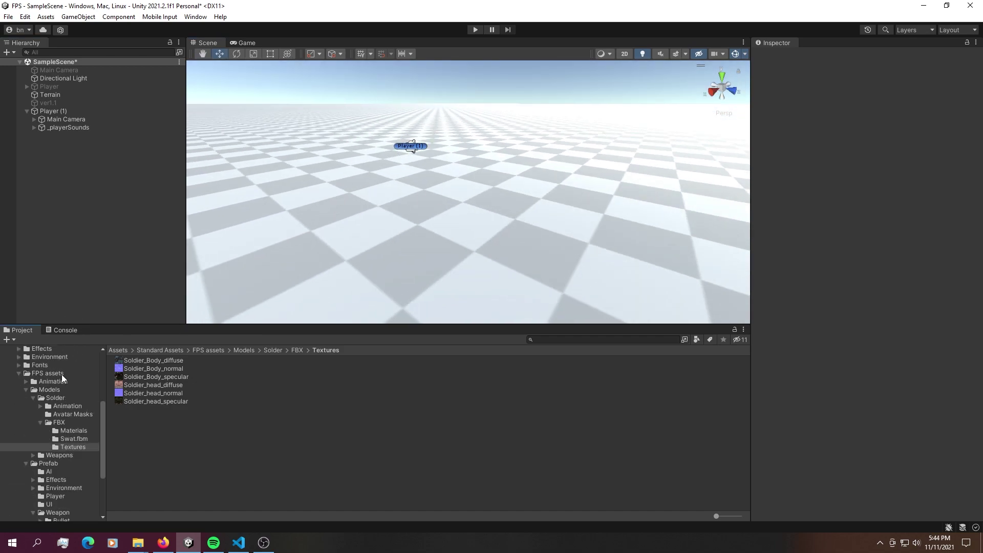
click(60, 373)
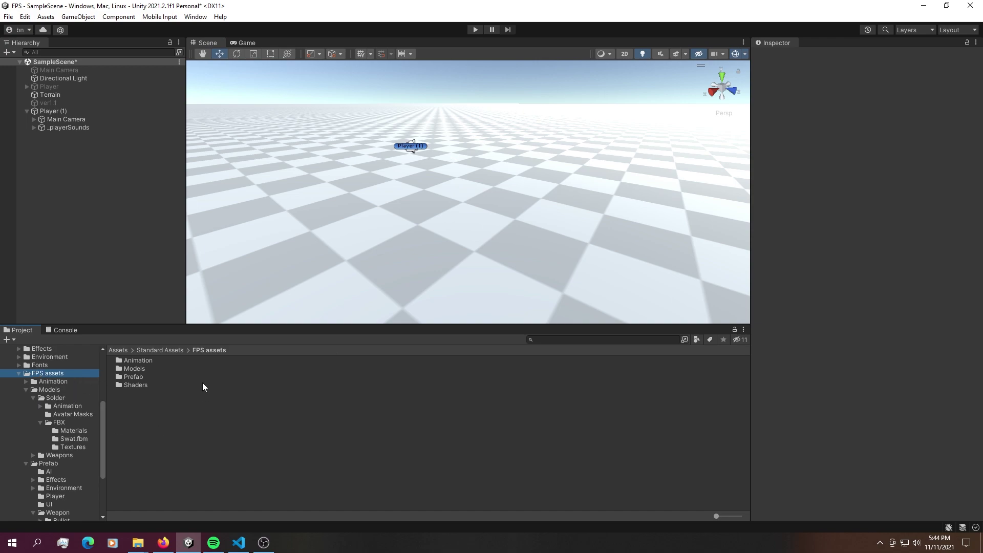
scroll(73, 415, down, 3)
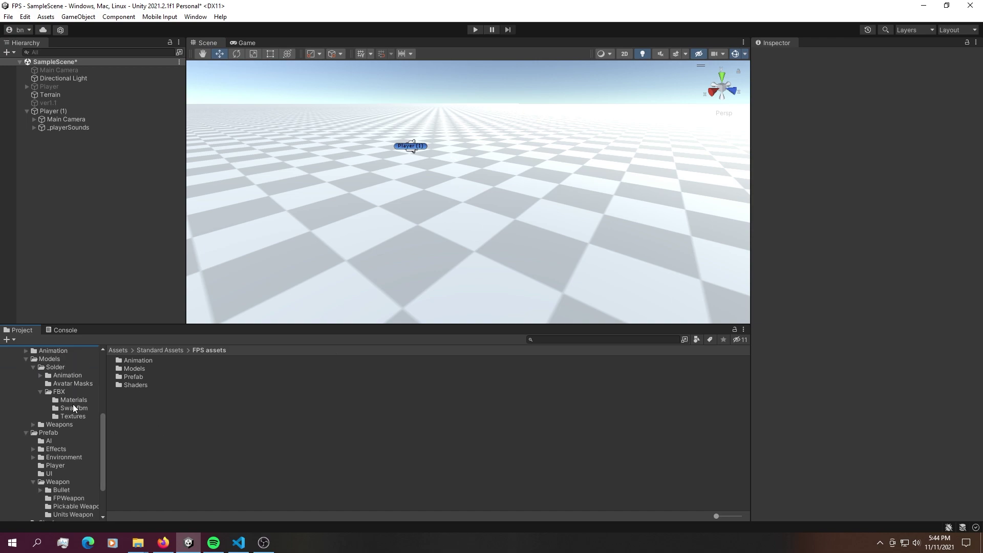
click(70, 390)
scroll(52, 394, up, 3)
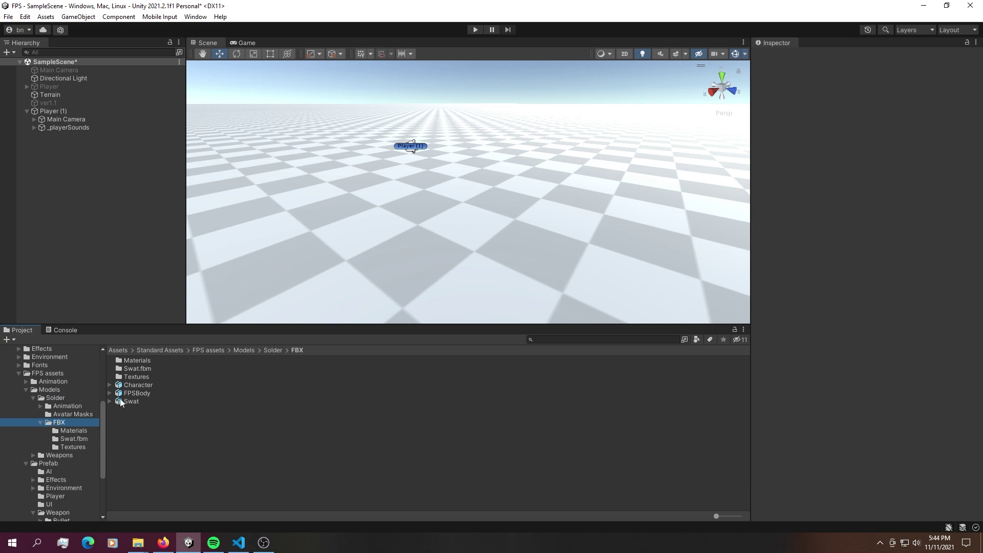
Try the Swat, FPSBody and Character models in the scene one at a time, deleting each after viewing it
drag(140, 385, 137, 230)
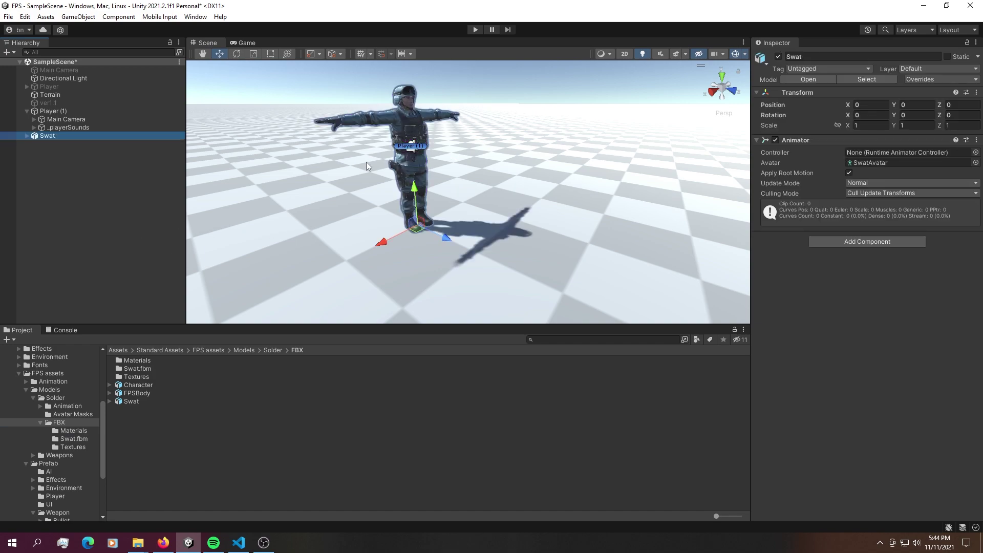
key(Delete)
drag(153, 392, 123, 234)
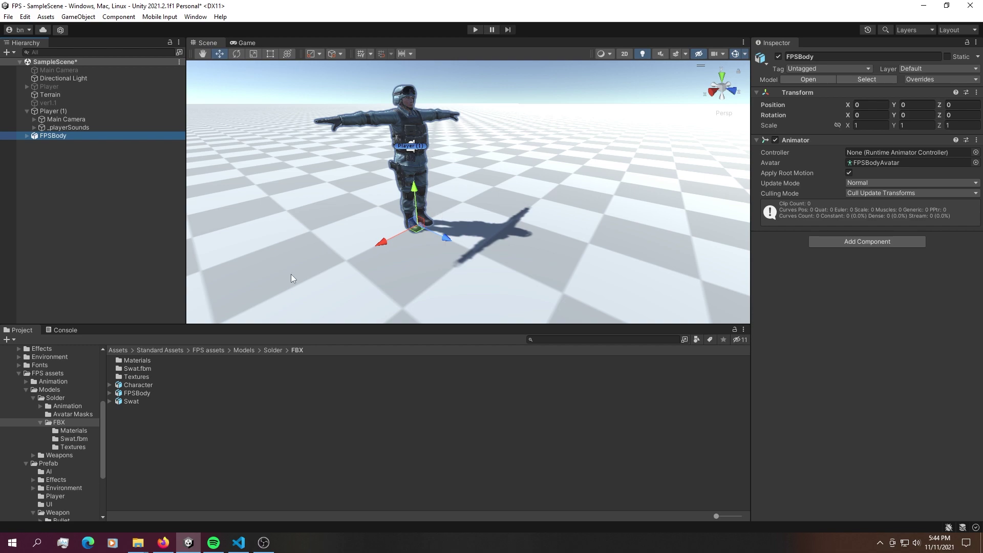
key(Delete)
drag(131, 401, 128, 214)
key(Delete)
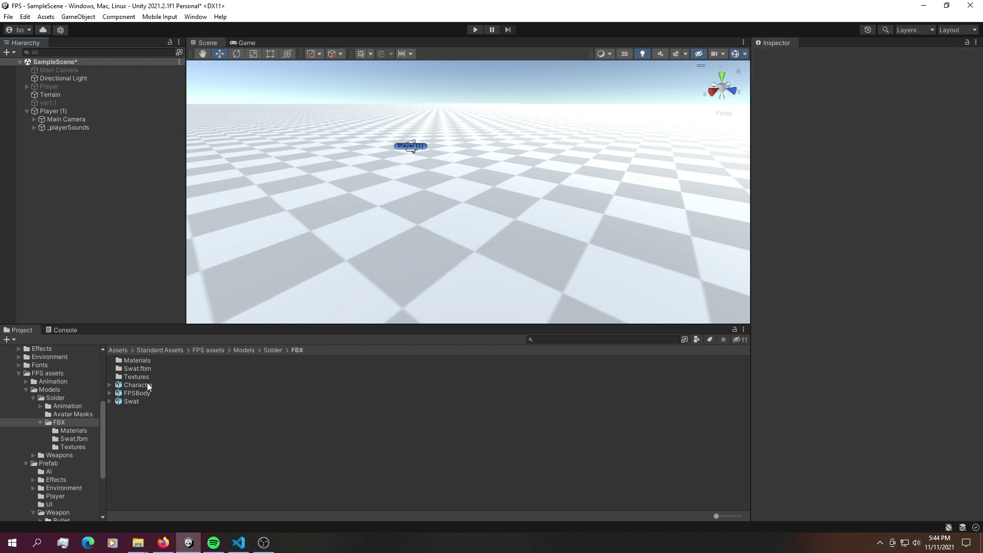
drag(137, 385, 156, 191)
alt+drag(382, 172, 372, 190)
alt+drag(419, 147, 311, 181)
key(Delete)
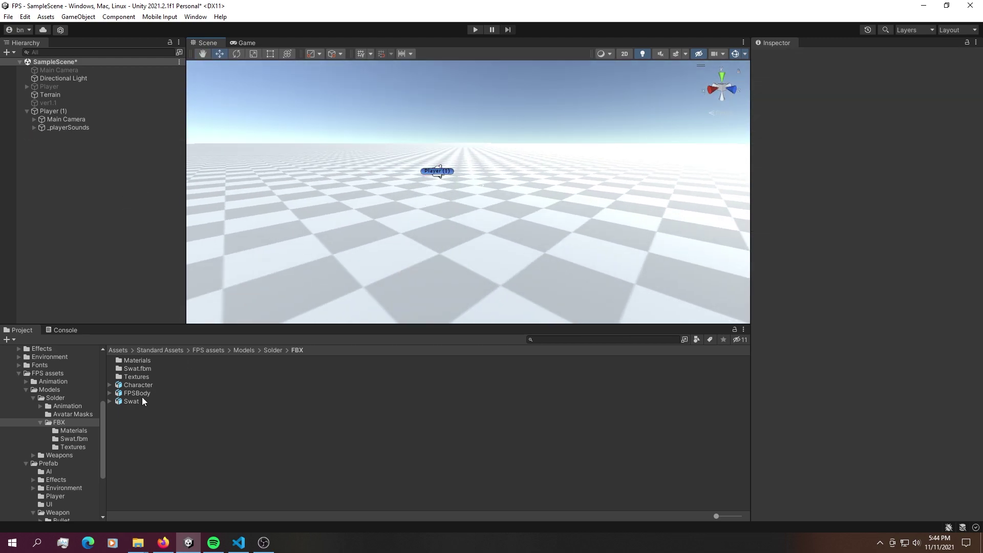
Add the FPSBody model to the scene hierarchy and unpack its prefab
drag(139, 393, 108, 268)
alt+drag(412, 194, 360, 185)
click(26, 136)
right_click(59, 137)
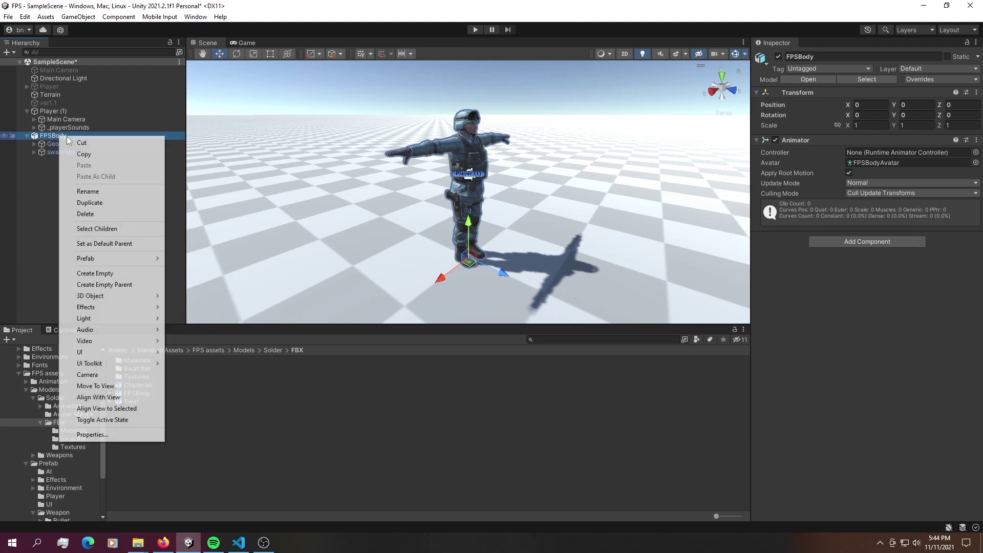
mouse_move(118, 258)
click(195, 291)
Move Geo and swat:Hips from FPSBody so they become children of Player (1)
click(114, 145)
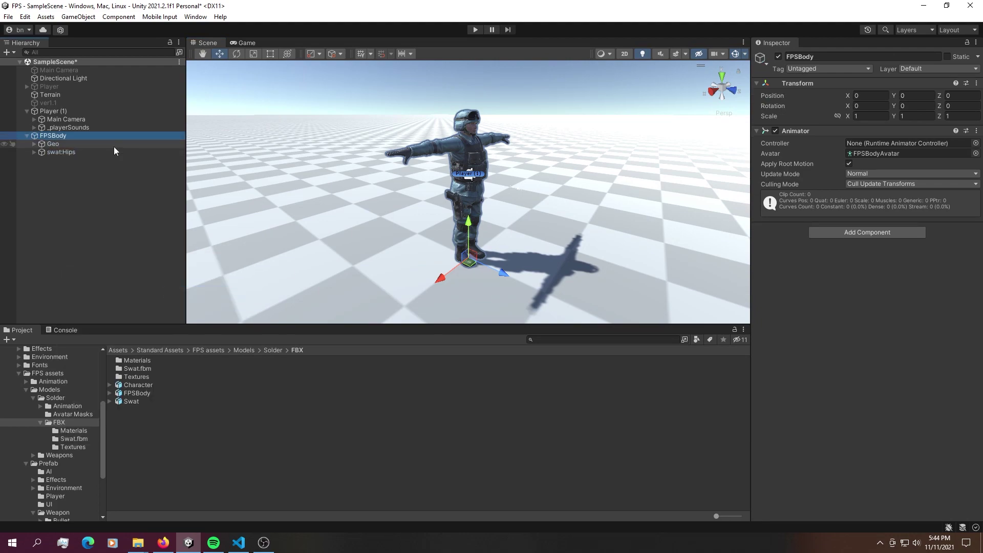
ctrl+click(73, 153)
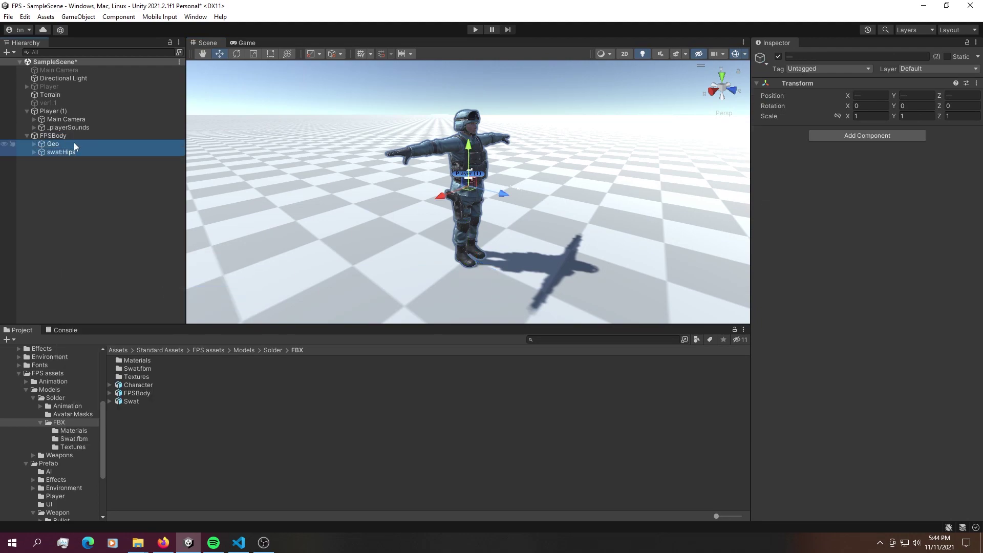
drag(63, 152, 54, 111)
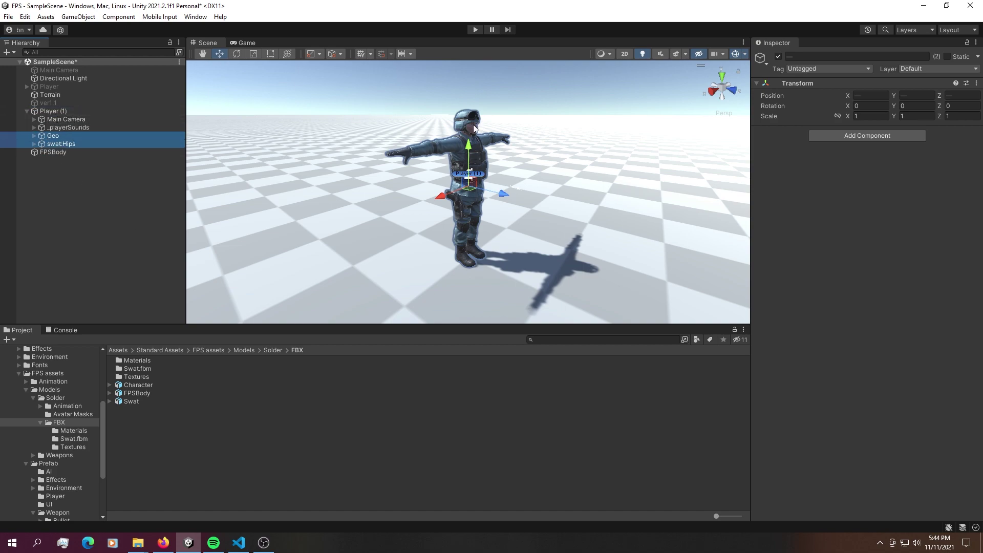
alt+drag(430, 132, 353, 136)
Try to transfer the Animator component from FPSBody onto Player (1)
click(76, 153)
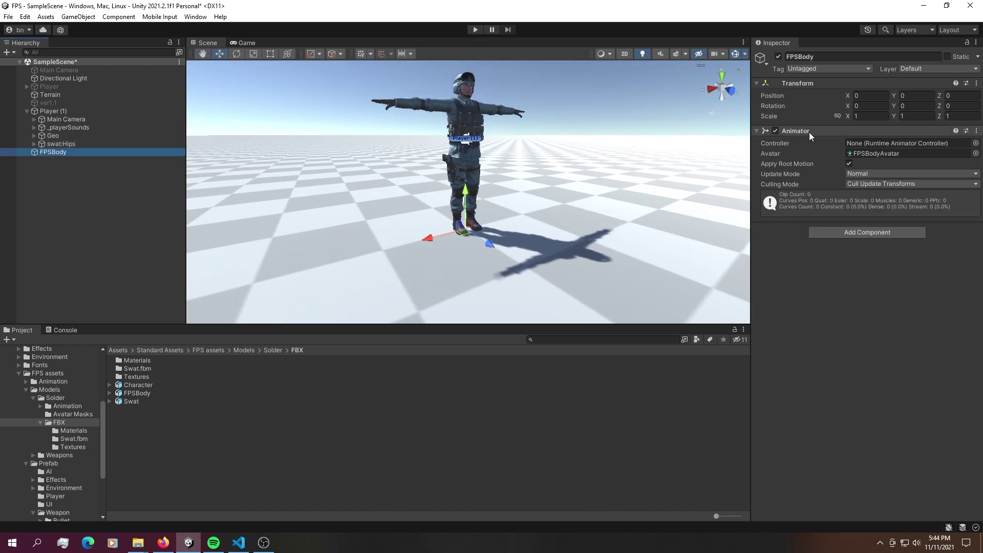
click(84, 111)
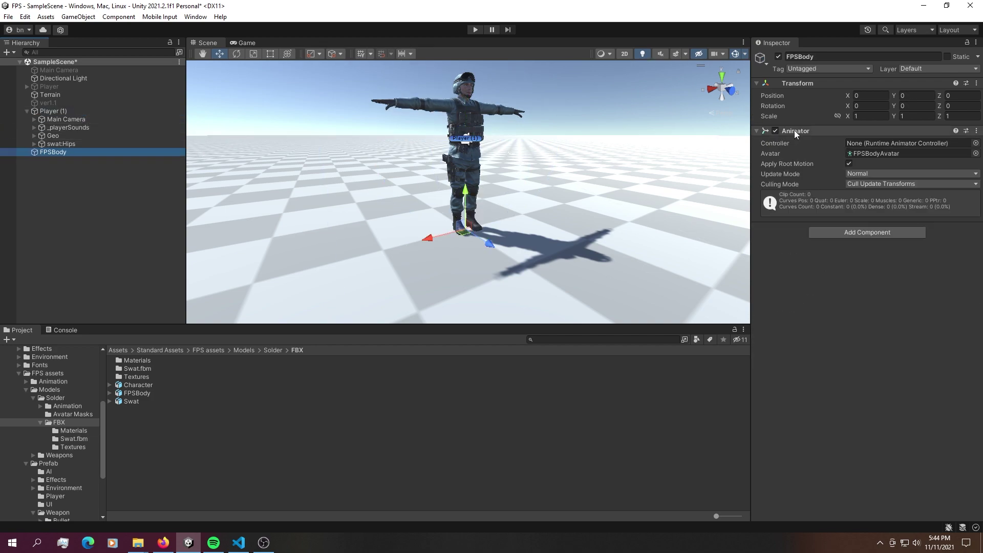
drag(794, 131, 68, 112)
Add an Animator component to Player (1) and assign FPSBodyAvatar as its avatar
click(71, 114)
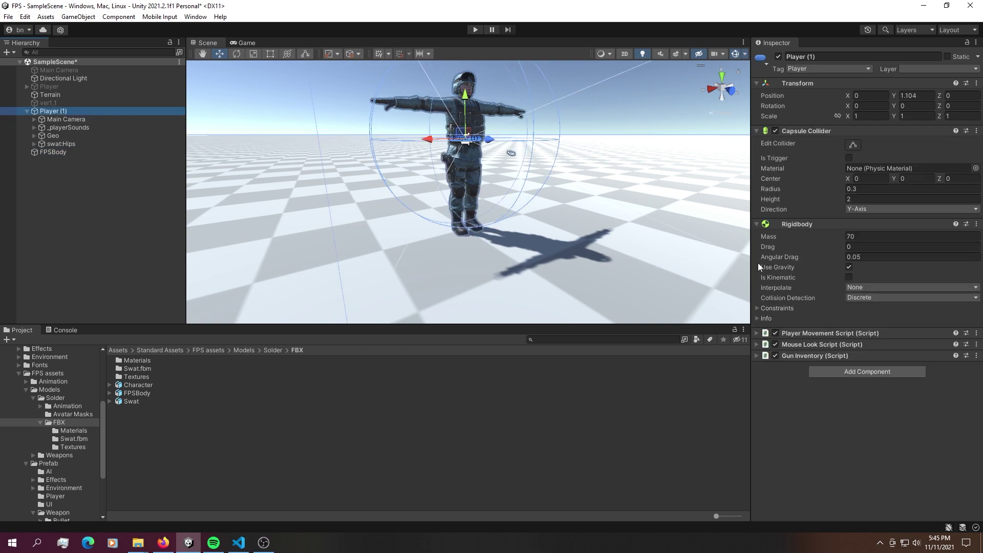
click(859, 371)
text(ani)
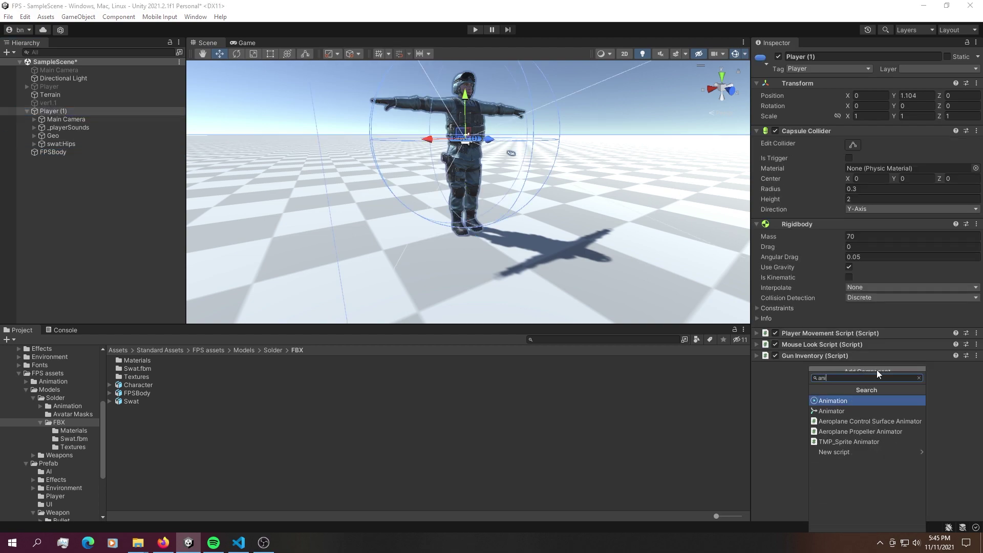
key(Down)
key(Return)
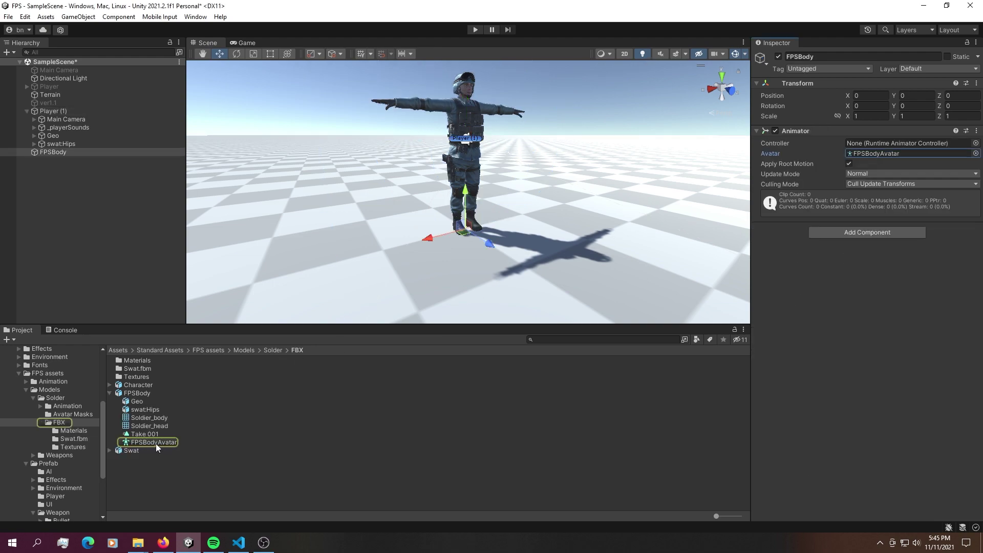
click(69, 109)
drag(149, 442, 873, 390)
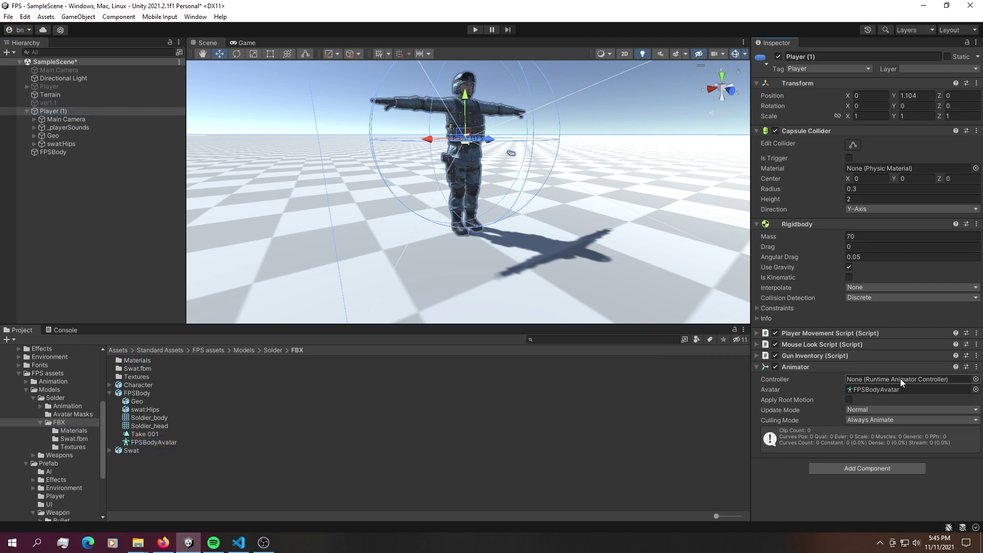
Assign FPS Body Controller as the controller of Player (1)'s Animator component
click(975, 379)
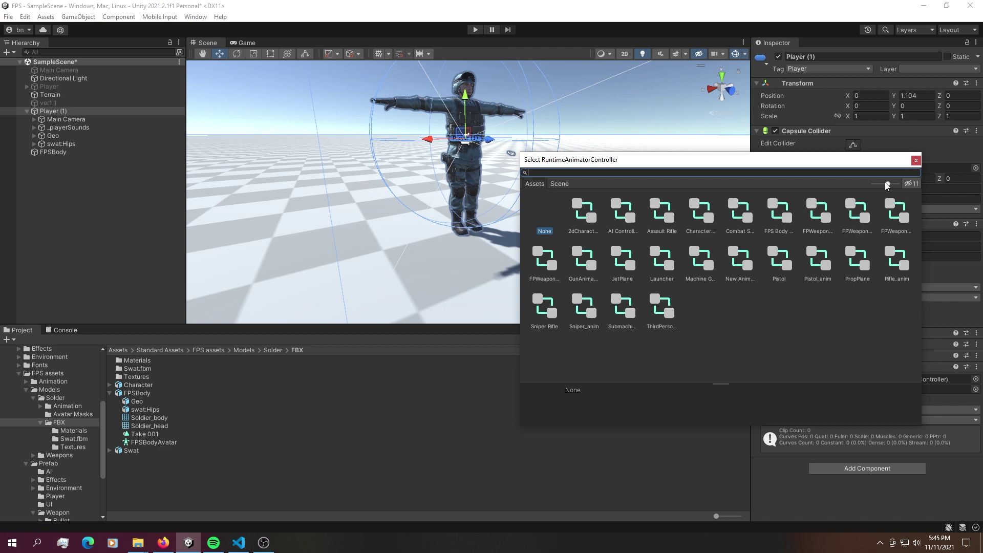
drag(887, 183, 874, 184)
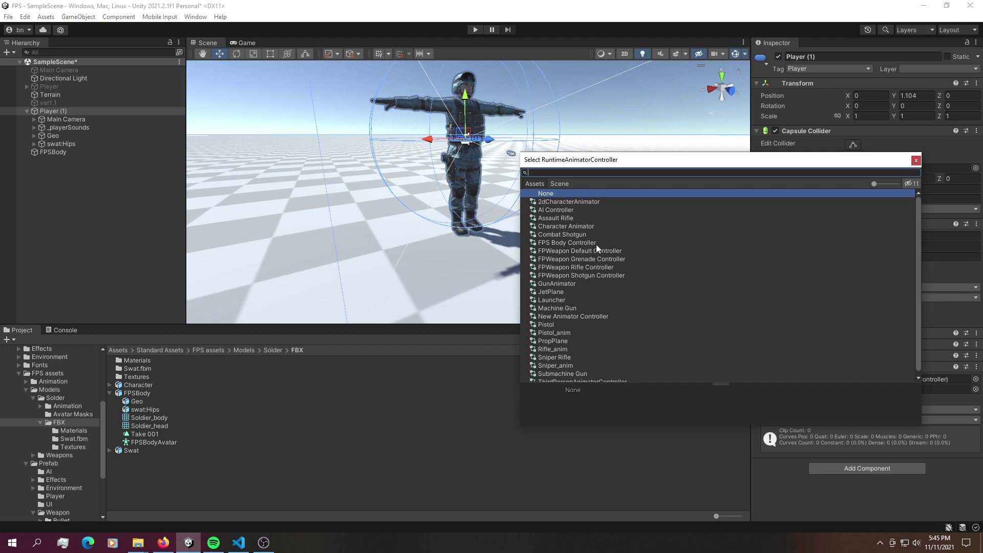
drag(655, 160, 425, 150)
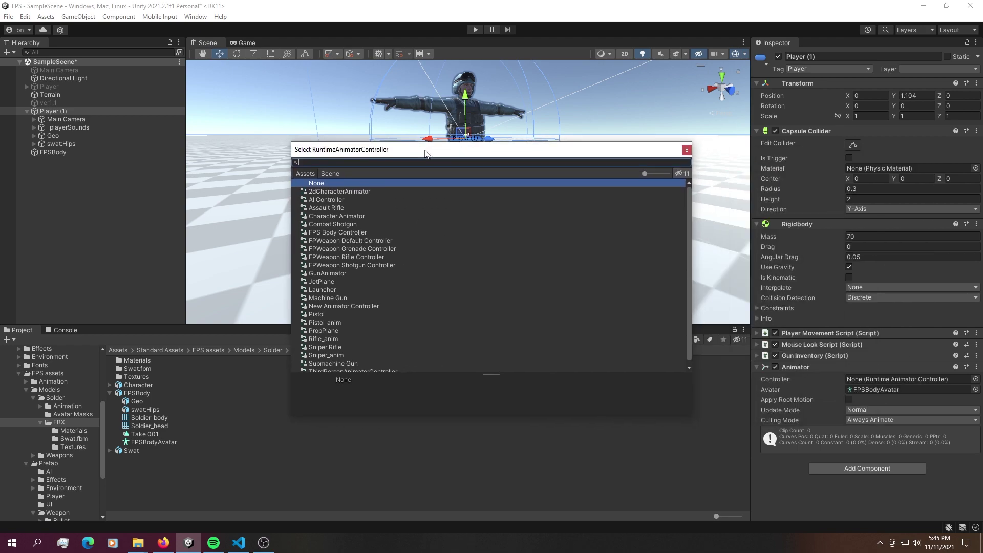
double_click(358, 234)
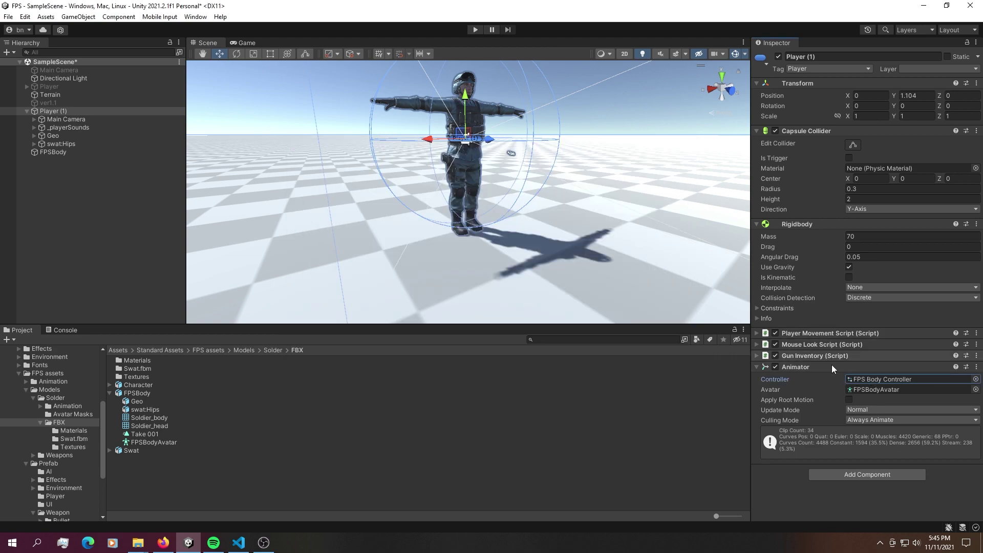
Open the FPS Body Controller state graph and examine its parameters and the states inside Locomotion
double_click(890, 379)
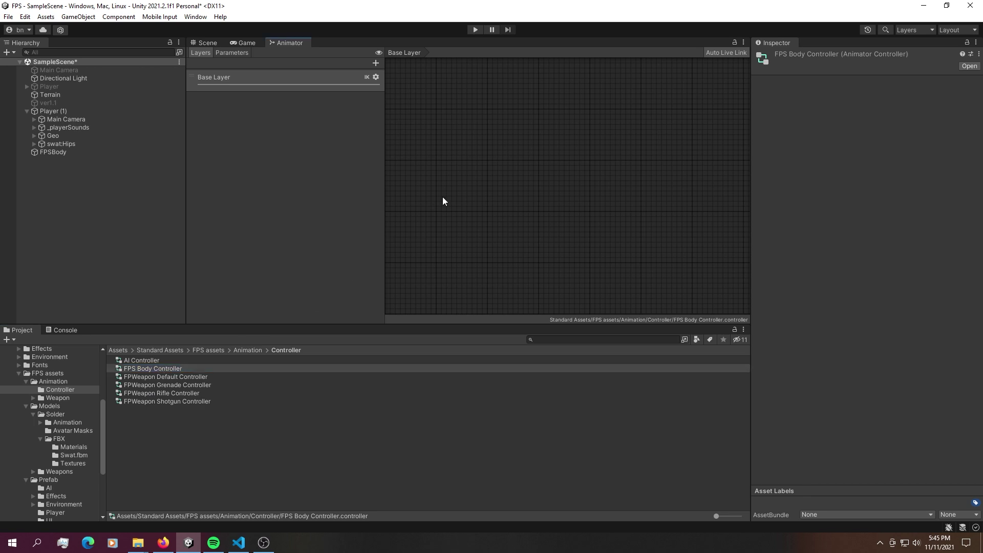
click(447, 193)
right_click(448, 193)
click(397, 161)
click(232, 53)
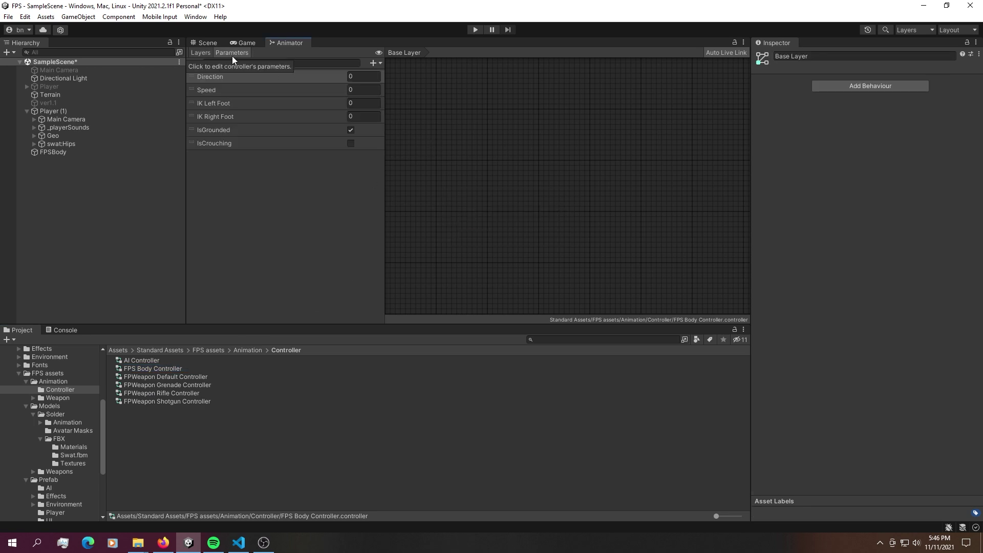
scroll(567, 117, down, 5)
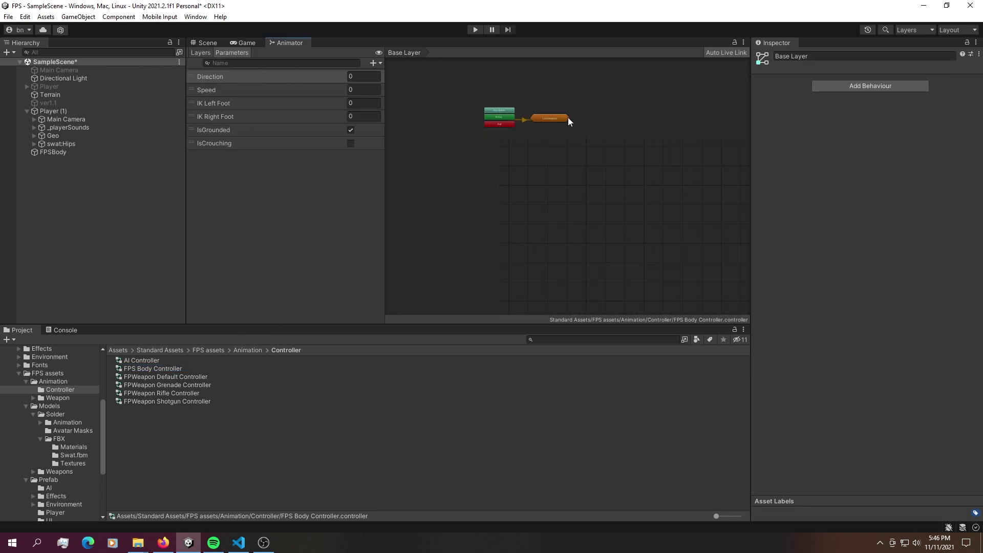
scroll(557, 142, up, 4)
middle_drag(518, 86, 623, 223)
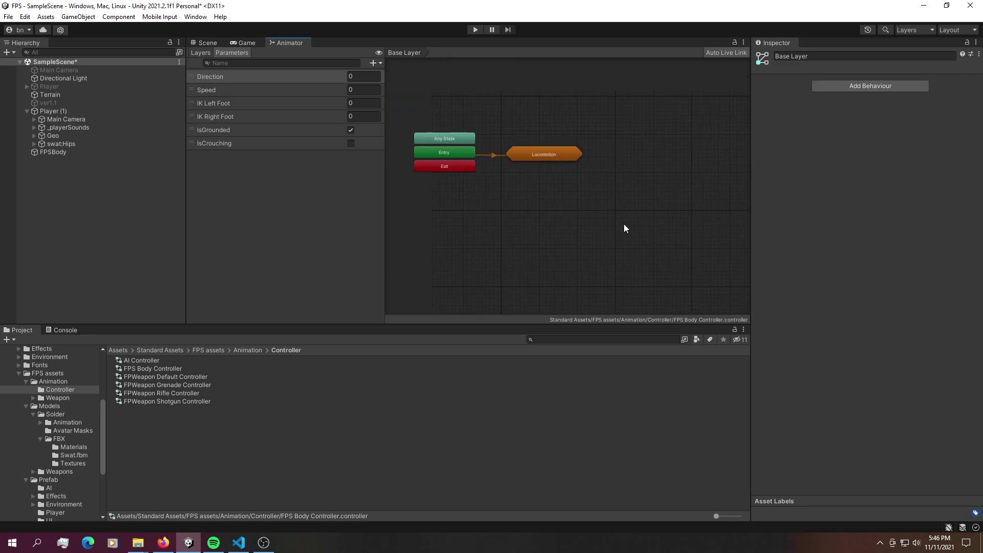
double_click(561, 154)
scroll(561, 192, up, 2)
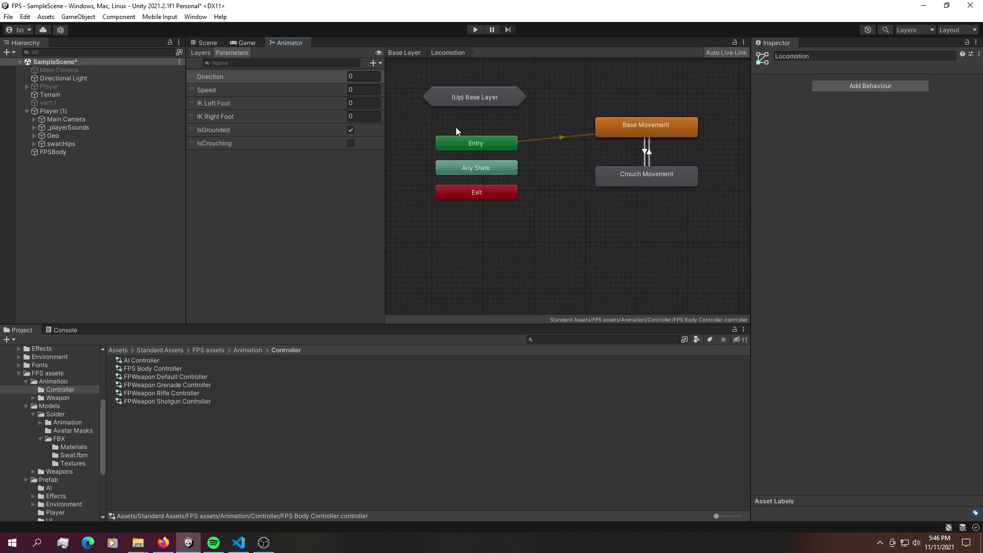
click(471, 140)
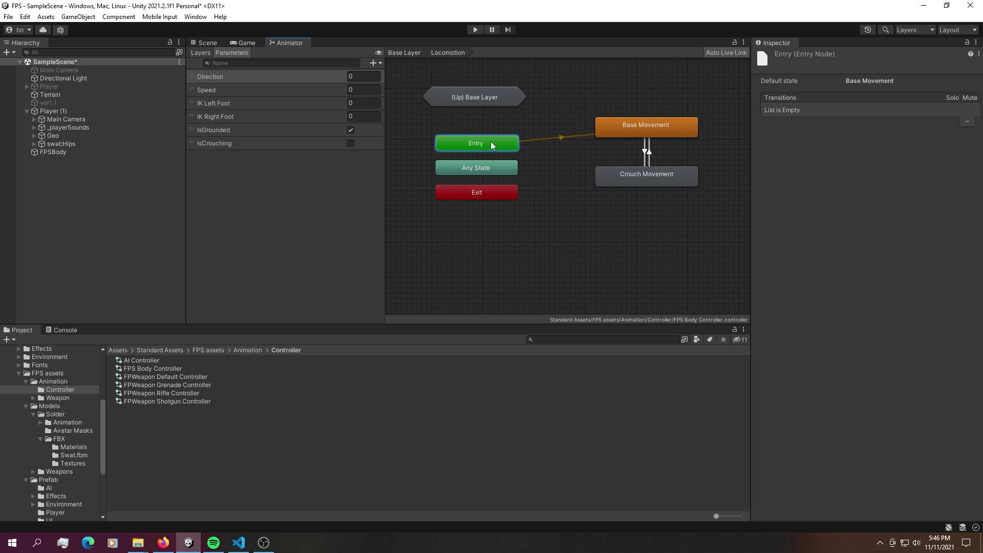
Open the Base Movement blend tree and play its animation in an enlarged, closer preview
double_click(629, 127)
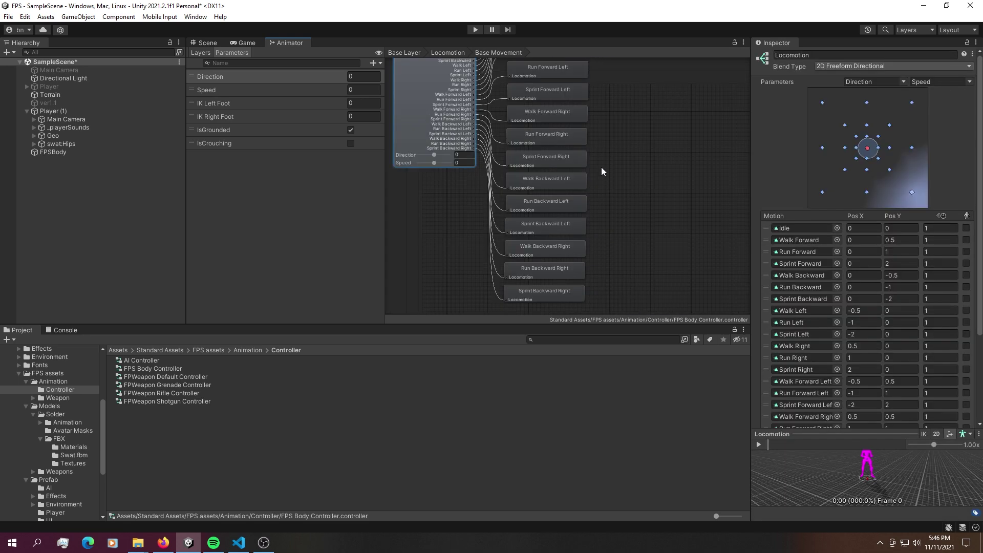
drag(821, 430, 820, 351)
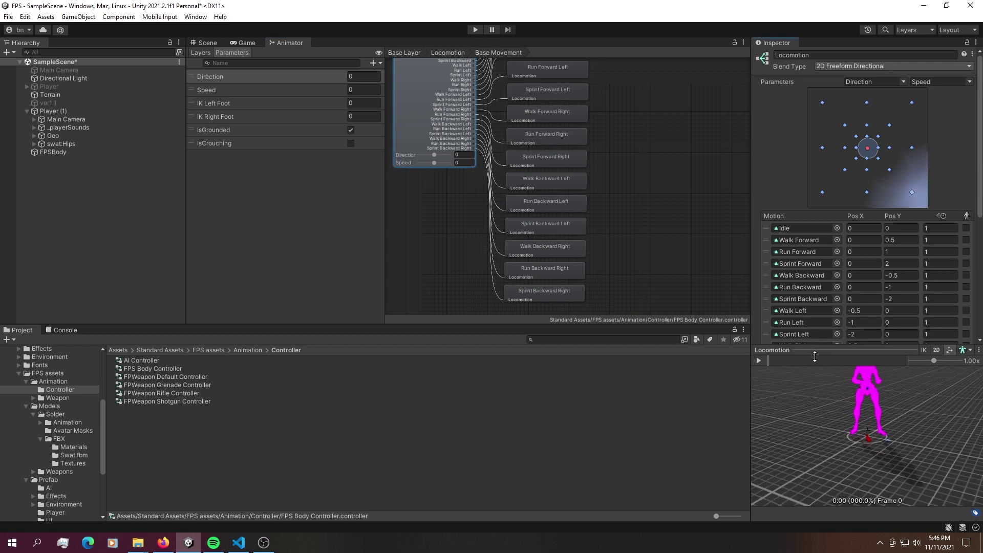
click(759, 360)
middle_drag(863, 389, 865, 446)
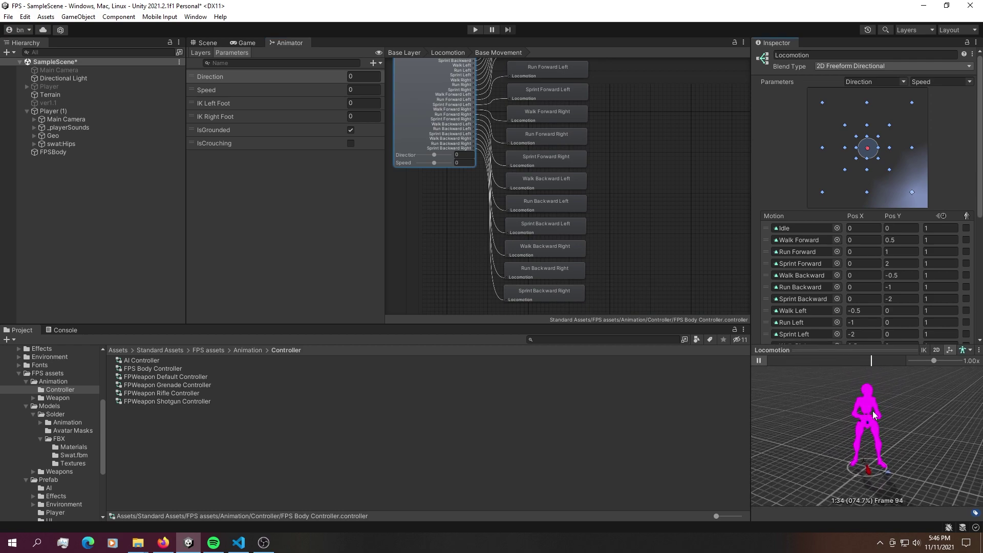
scroll(872, 411, up, 6)
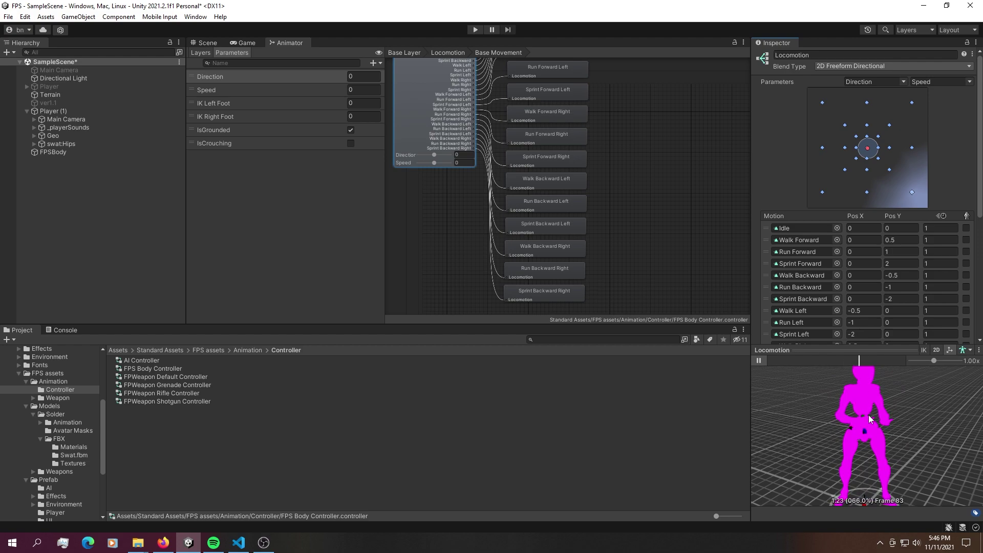
scroll(897, 410, down, 3)
scroll(865, 430, up, 3)
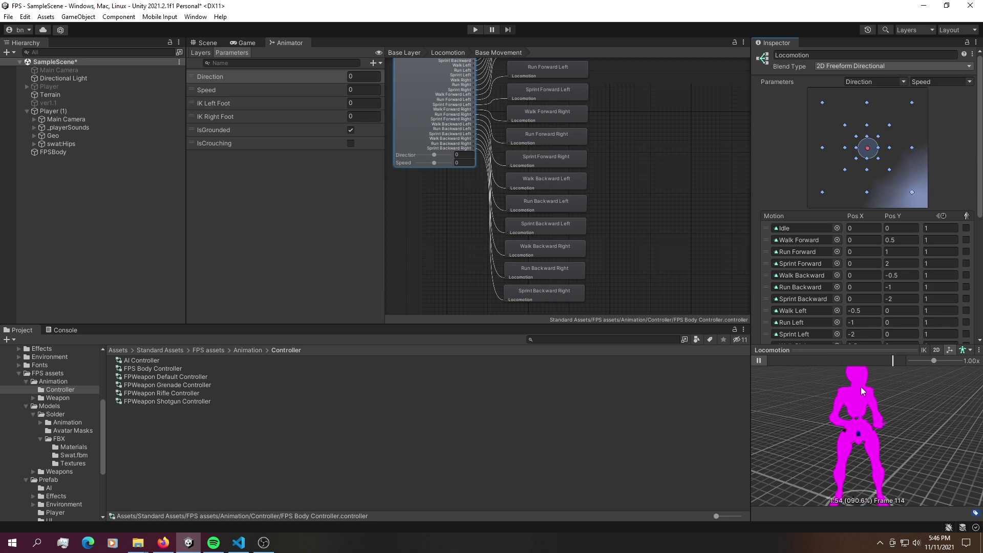
scroll(849, 113, down, 3)
scroll(848, 114, up, 3)
Close the Animator window, with the Scene and Game views side by side, and playtest the player
right_click(288, 44)
click(309, 54)
right_click(297, 40)
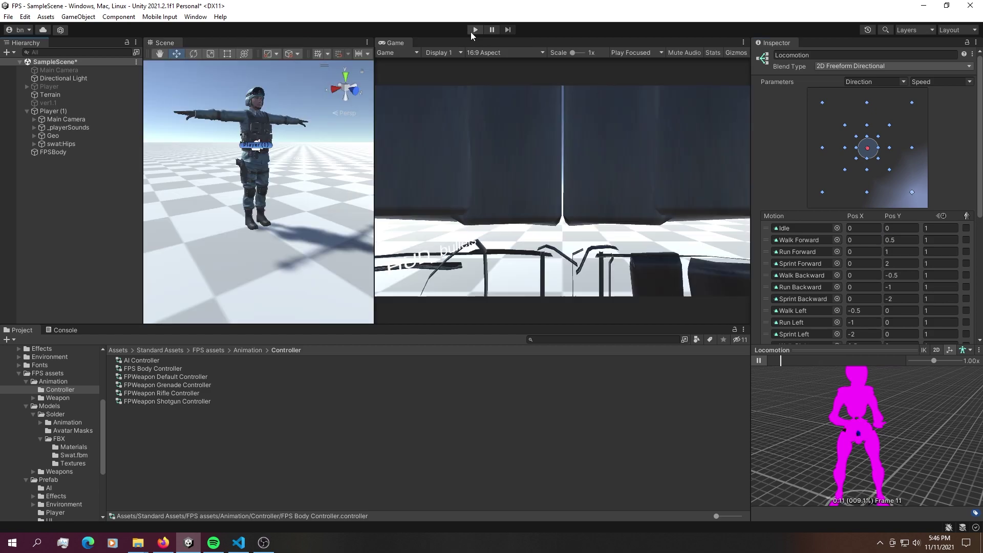
click(474, 30)
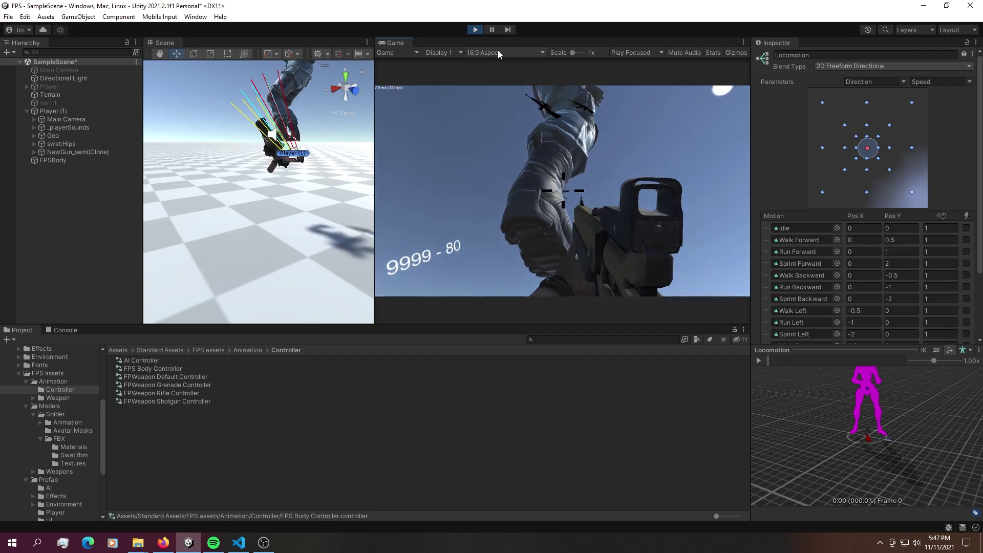
click(478, 31)
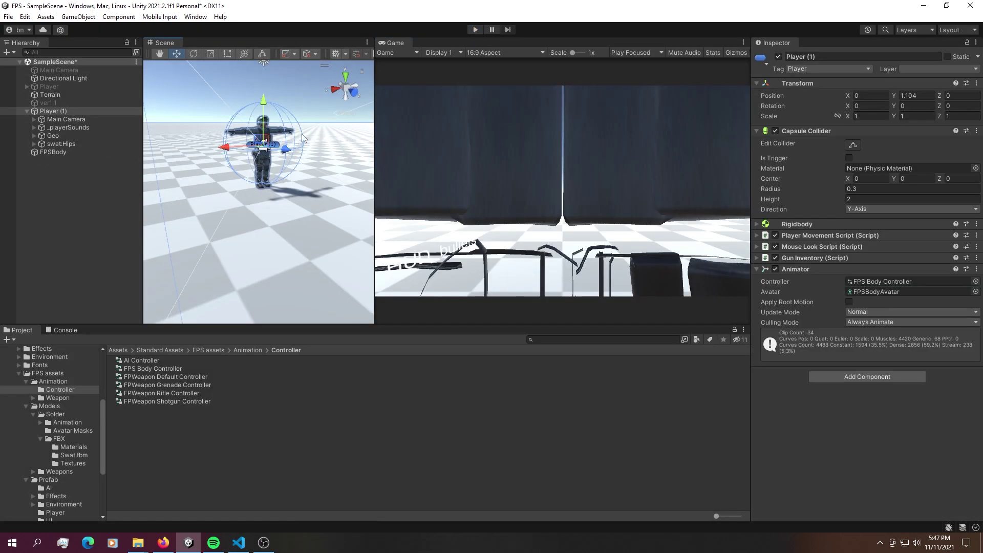
Set Player (1)'s Y position to 0 and raise Geo and swat:Hips until the soldier's feet rest on the ground
alt+drag(272, 144, 297, 153)
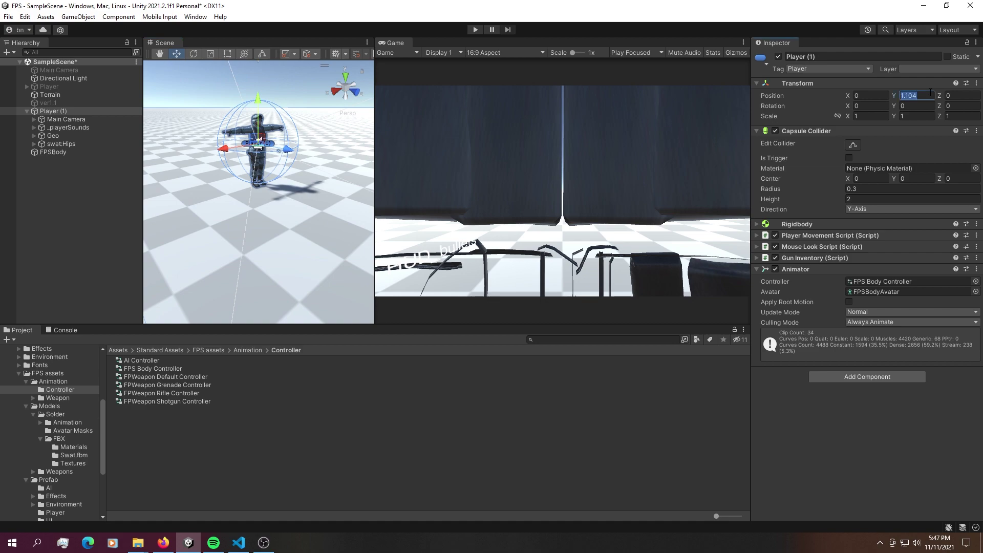
text(0)
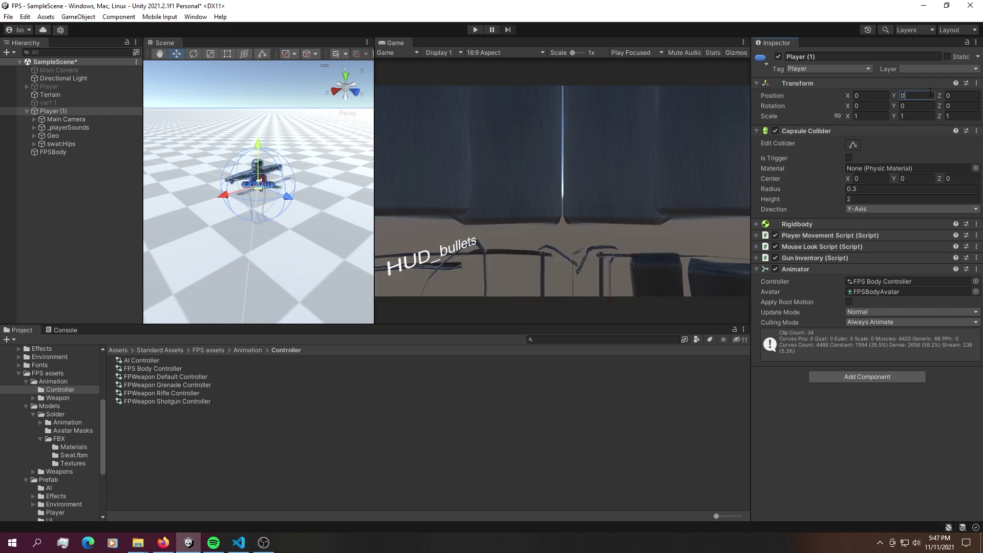
click(60, 144)
shift+click(57, 135)
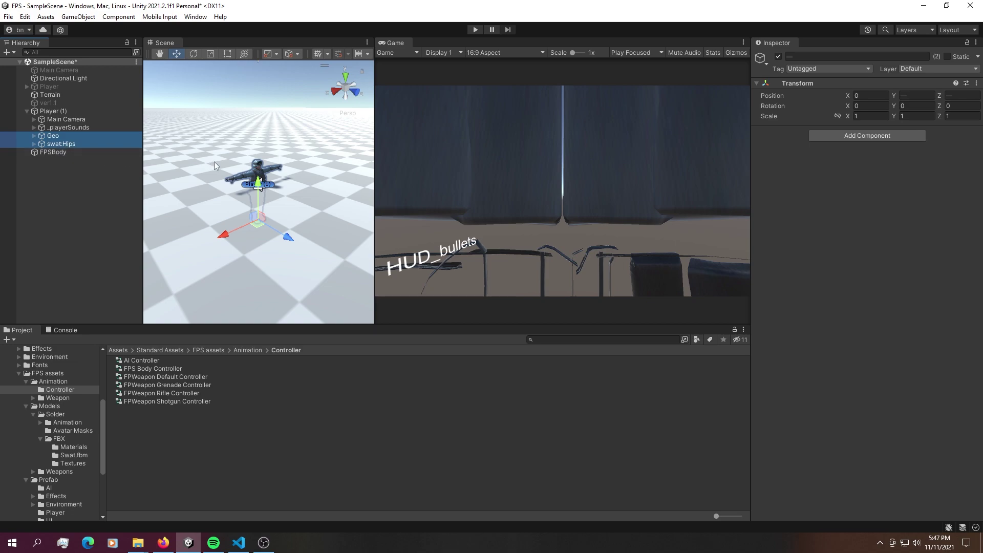
drag(258, 188, 265, 149)
key(f)
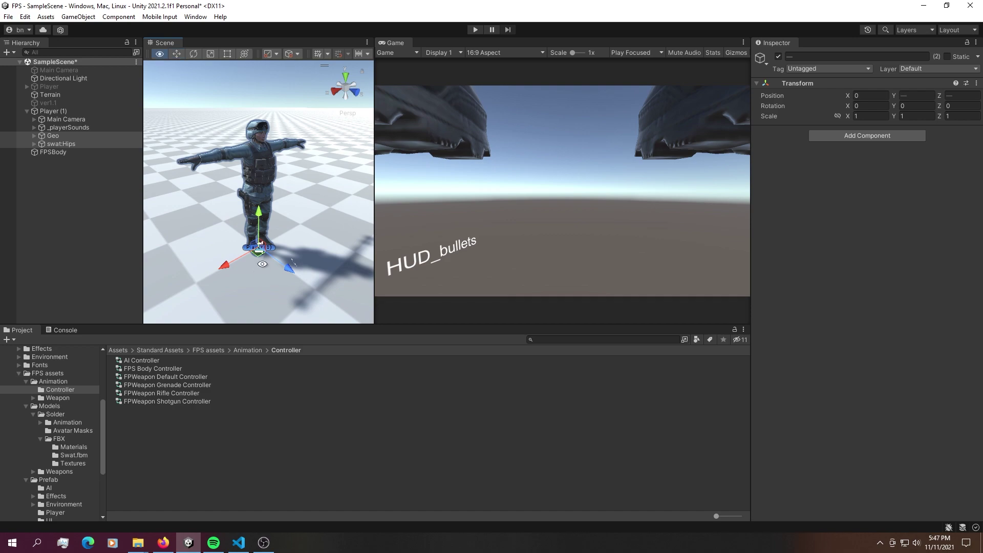
Set the Y center of Player (1)'s Capsule Collider to 0.98
alt+drag(264, 248, 220, 150)
click(220, 150)
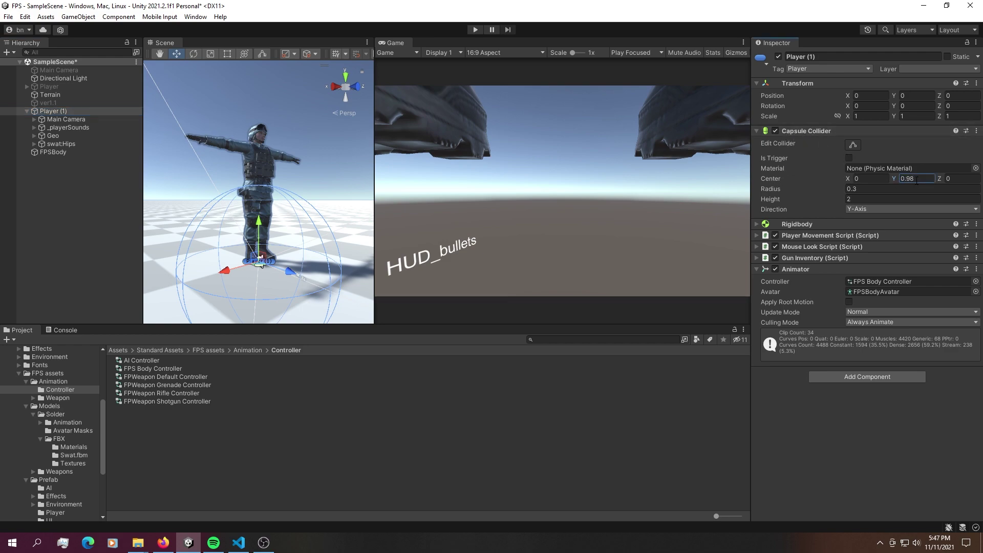
click(70, 205)
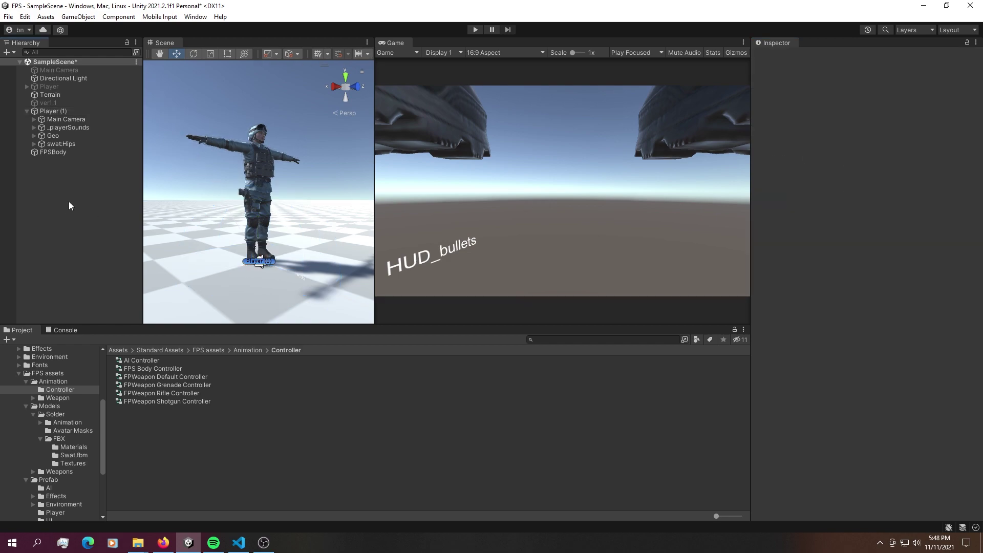
Playtest the scene, moving, jumping and shooting with the player, and examine the soldier's body in the Scene view
click(475, 29)
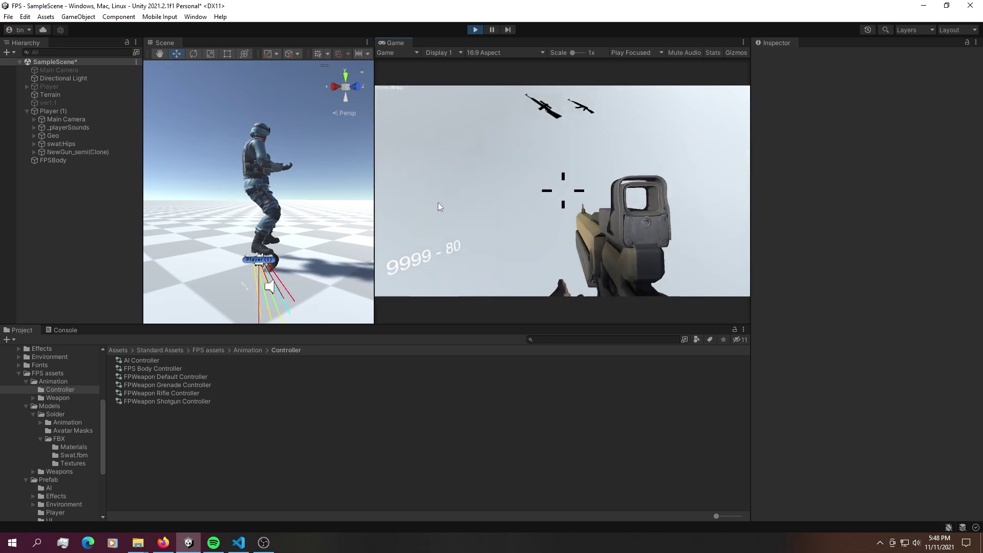
click(438, 202)
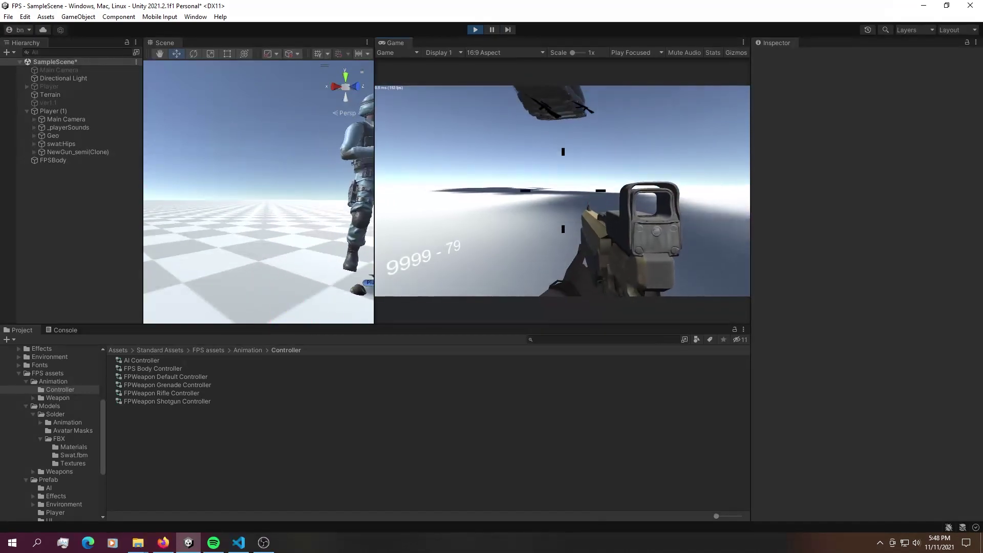
key(s)
key(space)
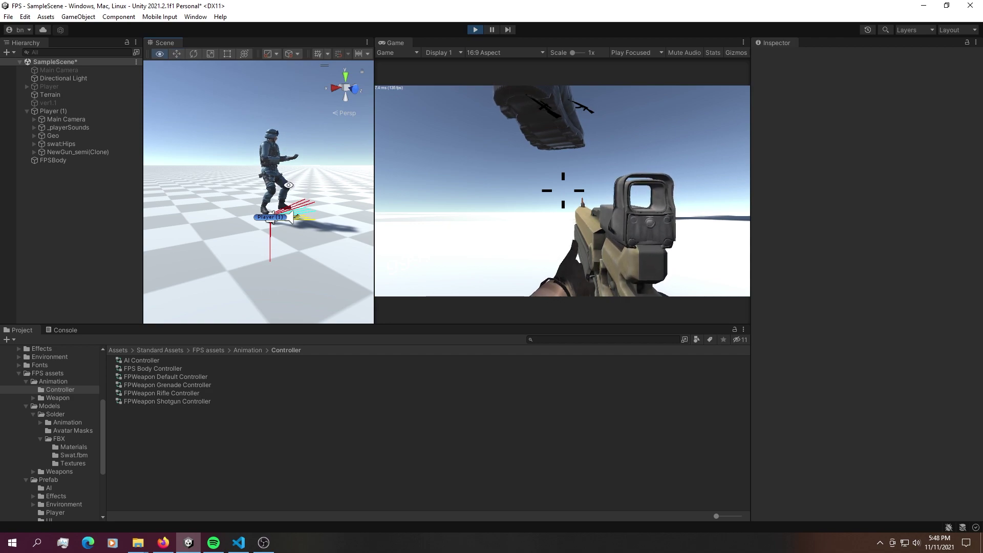
right_drag(261, 177, 274, 178)
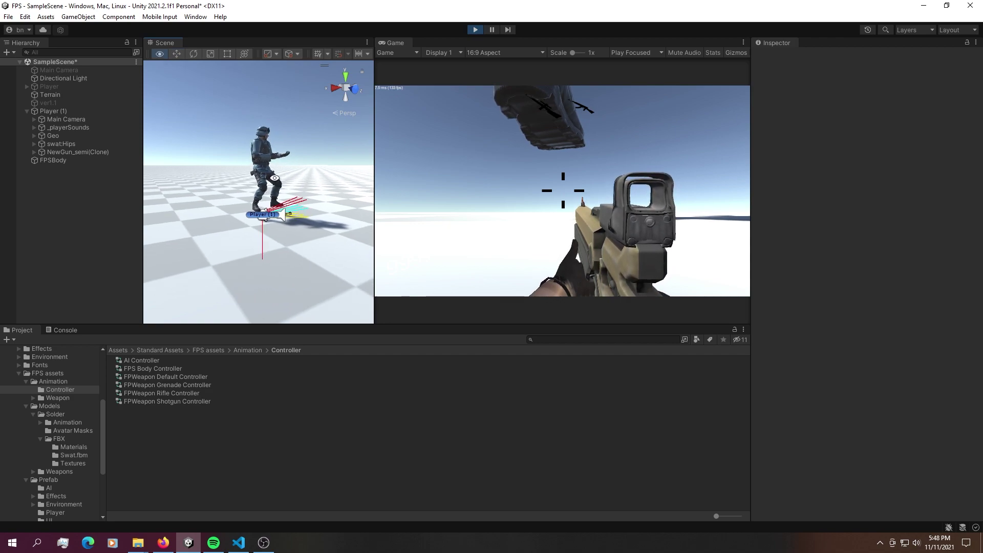
scroll(264, 154, up, 5)
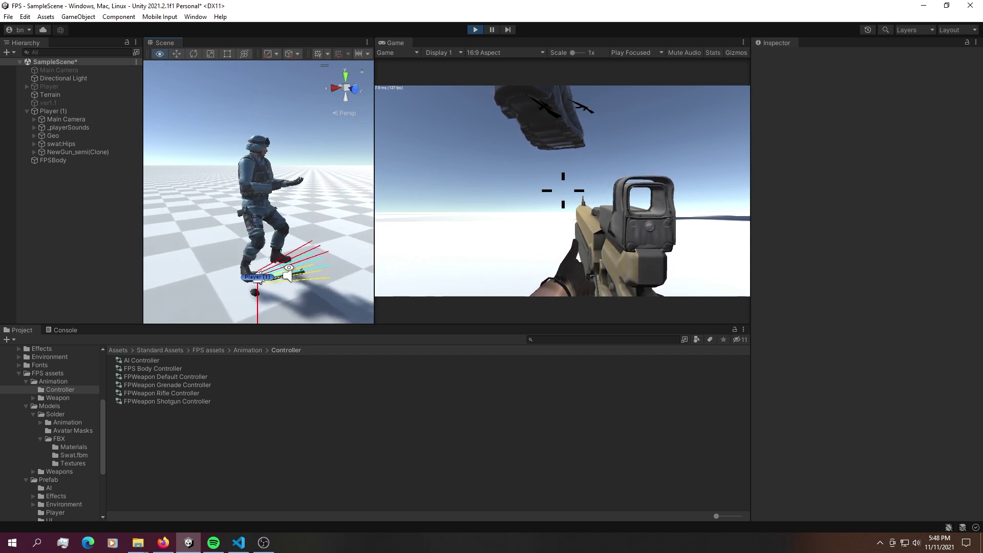
middle_drag(291, 264, 280, 209)
alt+drag(280, 209, 358, 218)
click(475, 30)
Raise the Main Camera inside Player (1) along Y to about the soldier's neck height
click(72, 119)
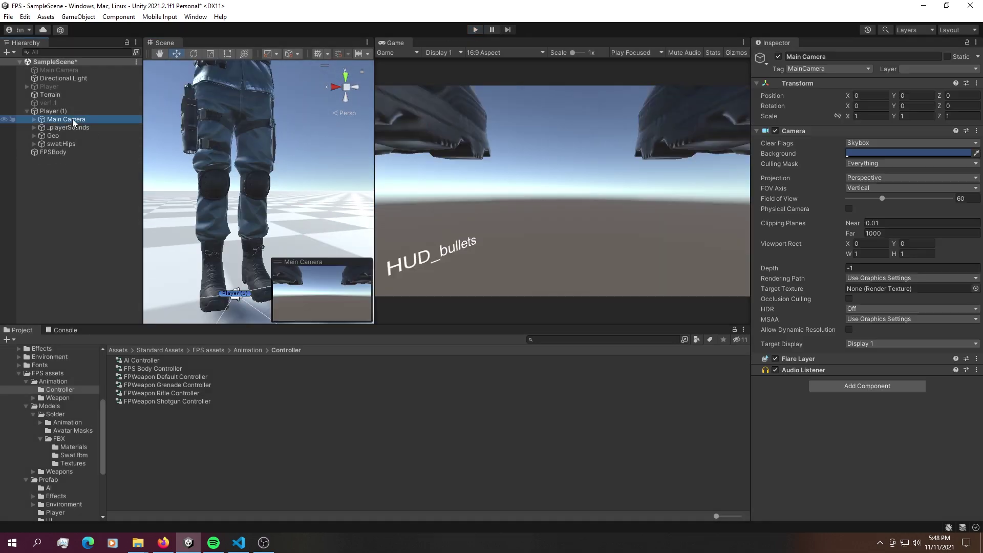
scroll(266, 225, down, 8)
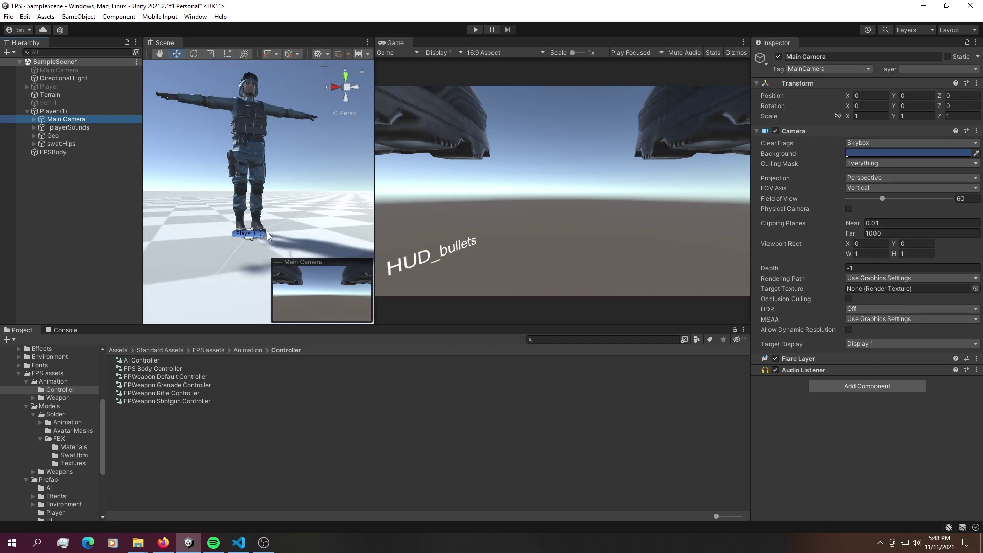
alt+drag(195, 223, 320, 238)
alt+drag(308, 191, 344, 185)
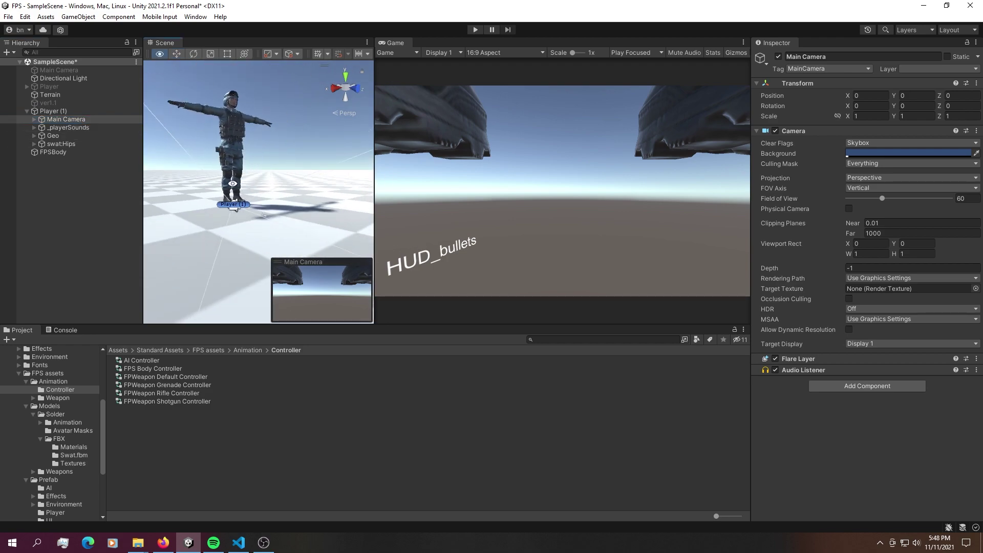
alt+scroll(164, 205, up, 6)
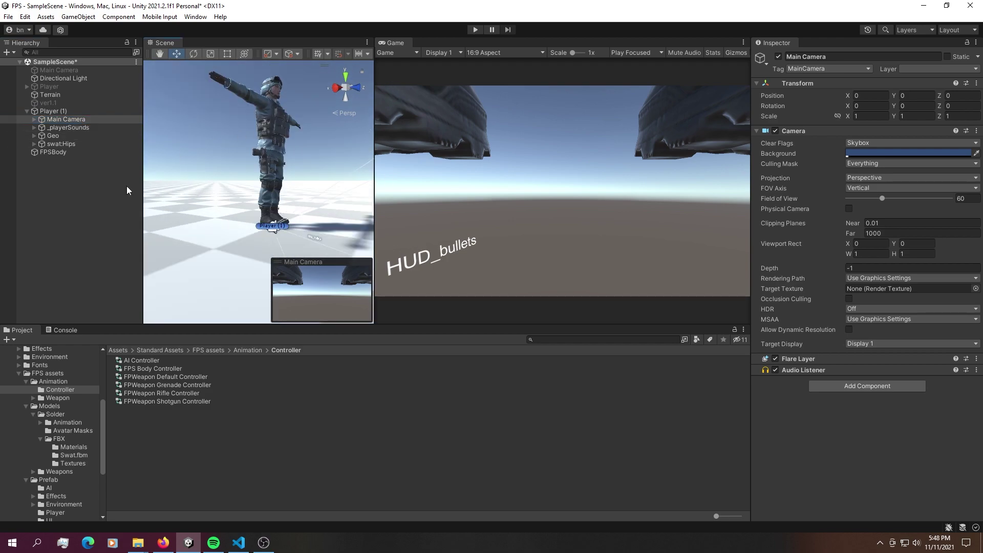
click(53, 111)
click(64, 119)
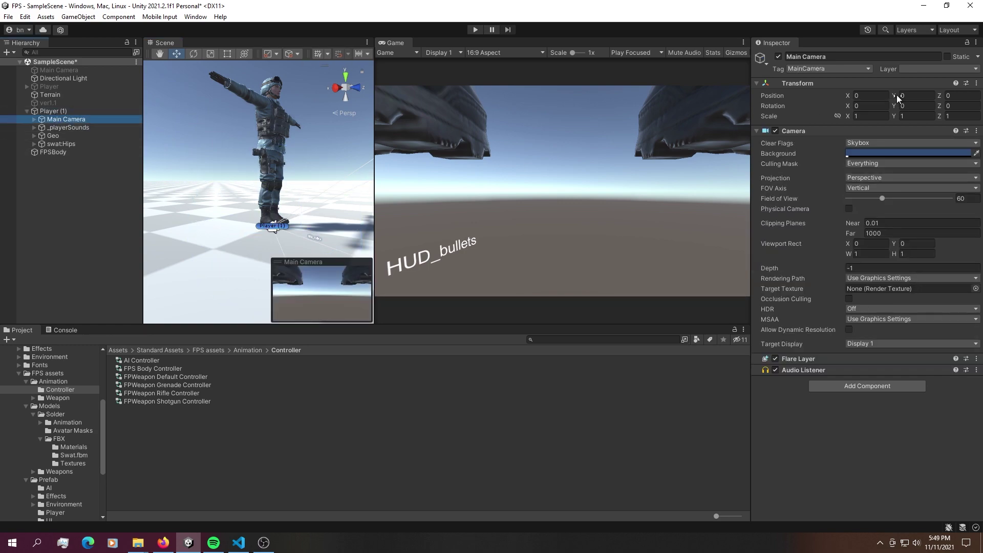
drag(897, 97, 924, 92)
click(130, 214)
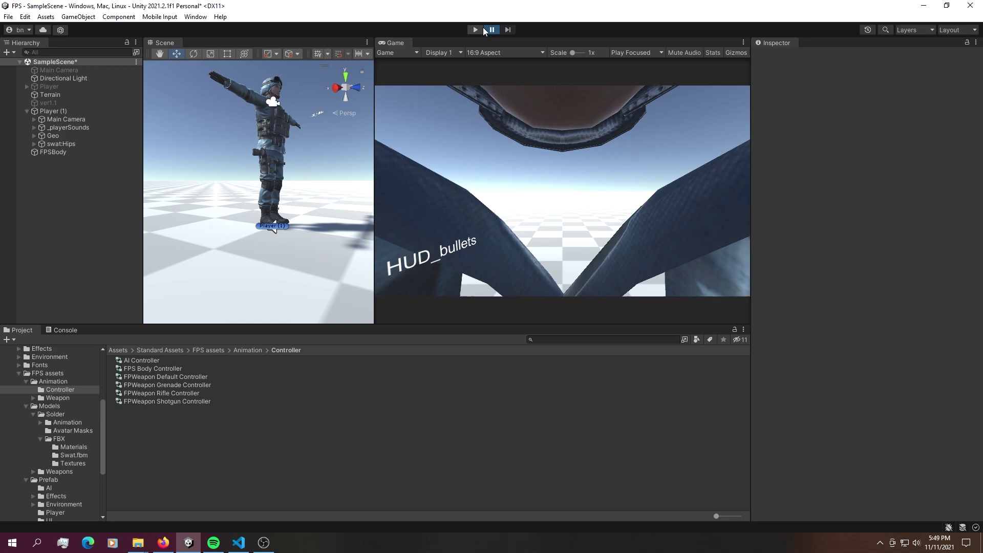
Run the scene, lower Player (1)'s Main Camera to a Y position of 1.35 in play mode, and copy that value
click(475, 30)
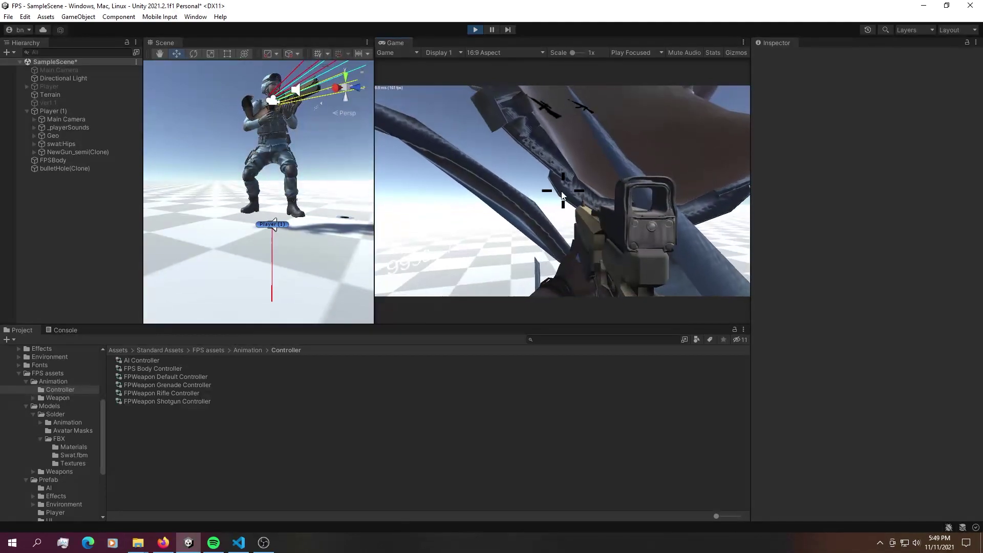
click(94, 119)
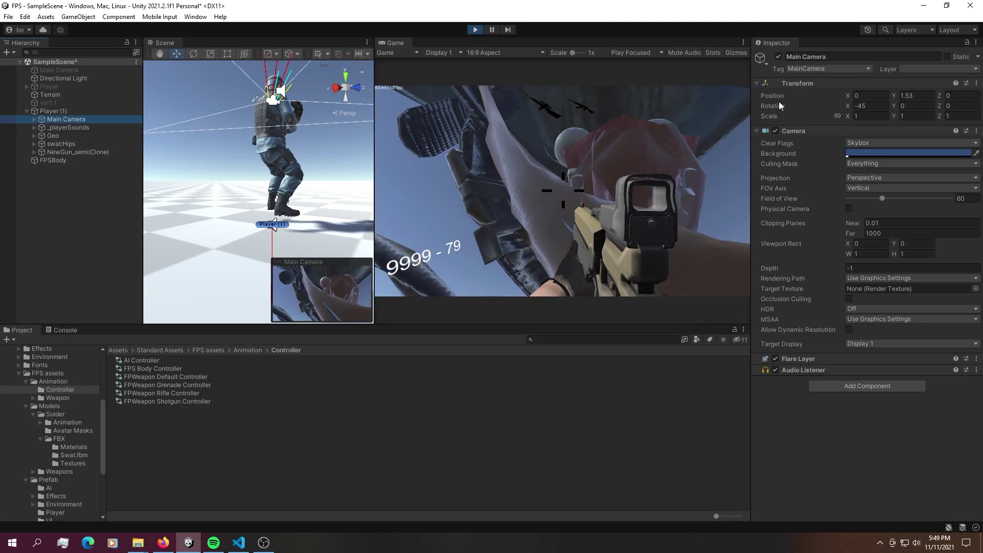
drag(894, 96, 889, 95)
alt+drag(311, 179, 269, 179)
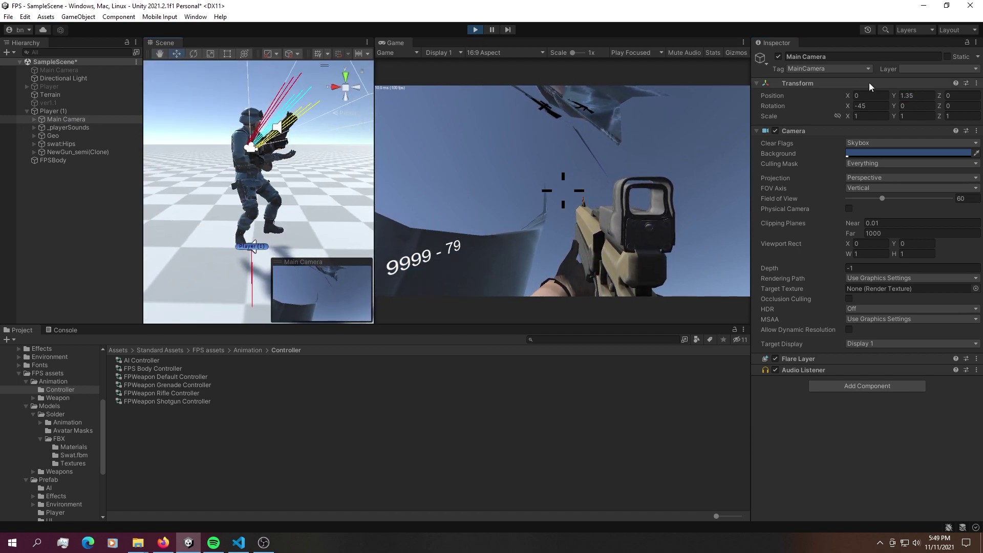
drag(916, 95, 896, 95)
key(ctrl+c)
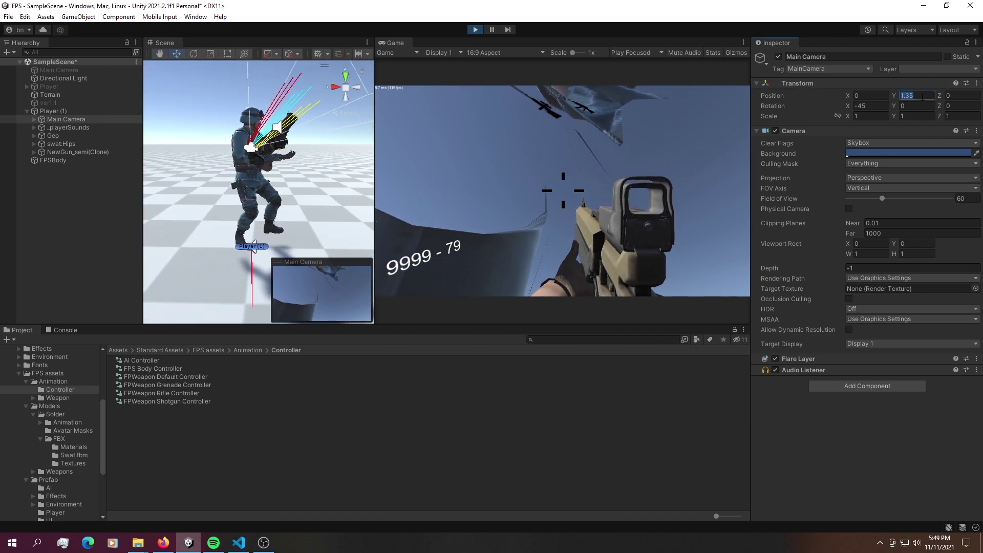
Stop the playtest and paste 1.35 as the Y position of Player (1)'s Main Camera in edit mode
click(475, 30)
click(922, 95)
key(ctrl+v)
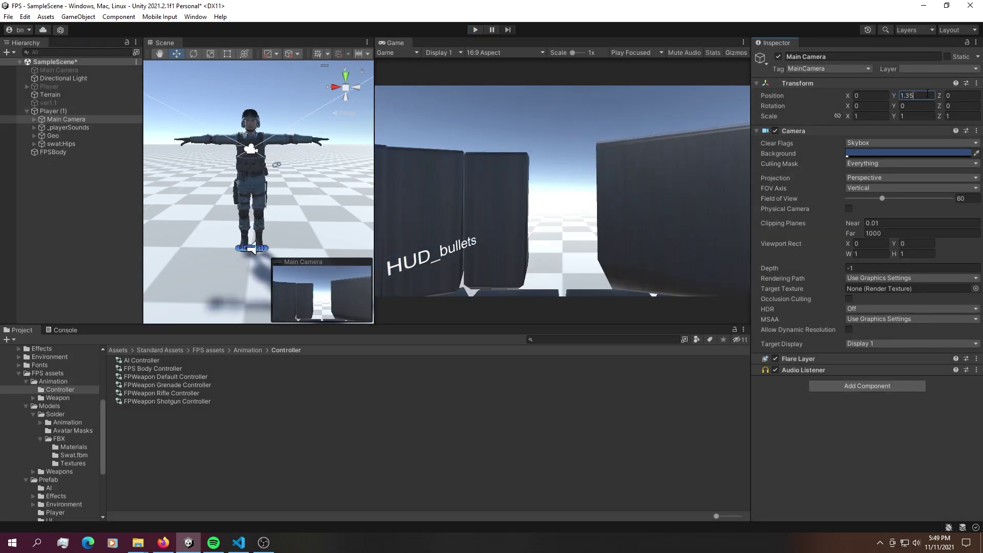
click(837, 417)
click(55, 172)
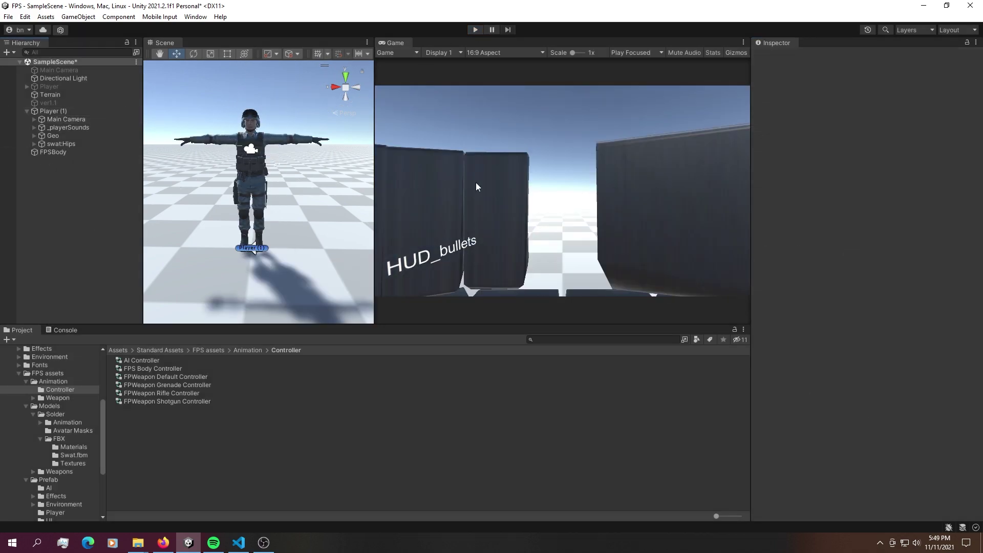
scroll(256, 174, down, 3)
alt+drag(174, 184, 269, 197)
middle_drag(287, 138, 275, 161)
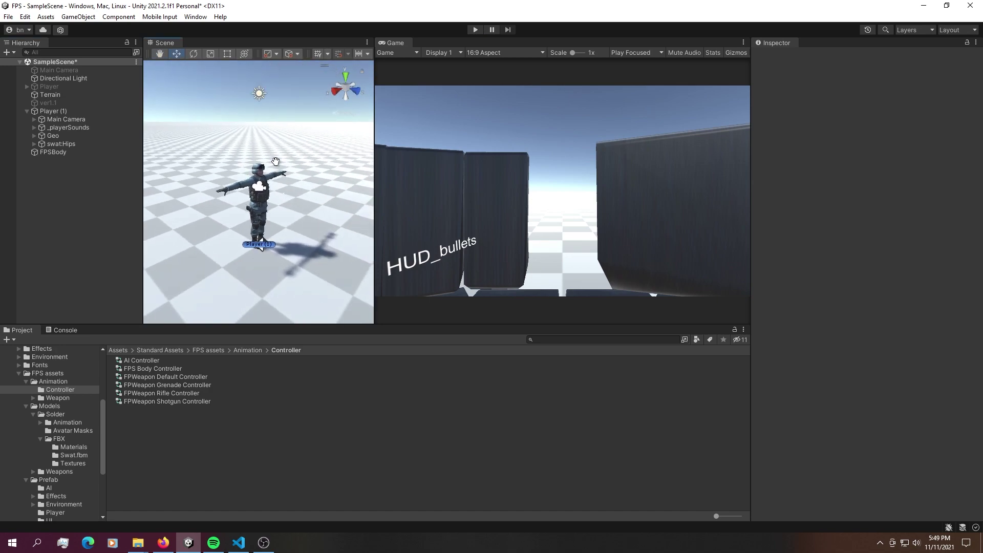
scroll(276, 162, up, 3)
middle_drag(272, 217, 255, 167)
alt+drag(255, 146, 262, 150)
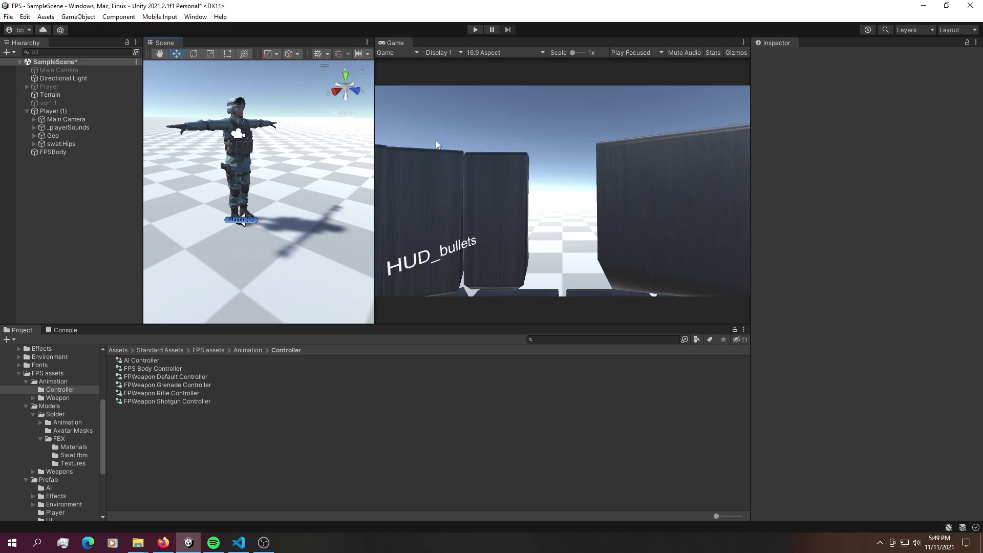
Assign Soldier_body and Soldier_head under Geo to the ignoreCamera layer
click(75, 137)
click(34, 135)
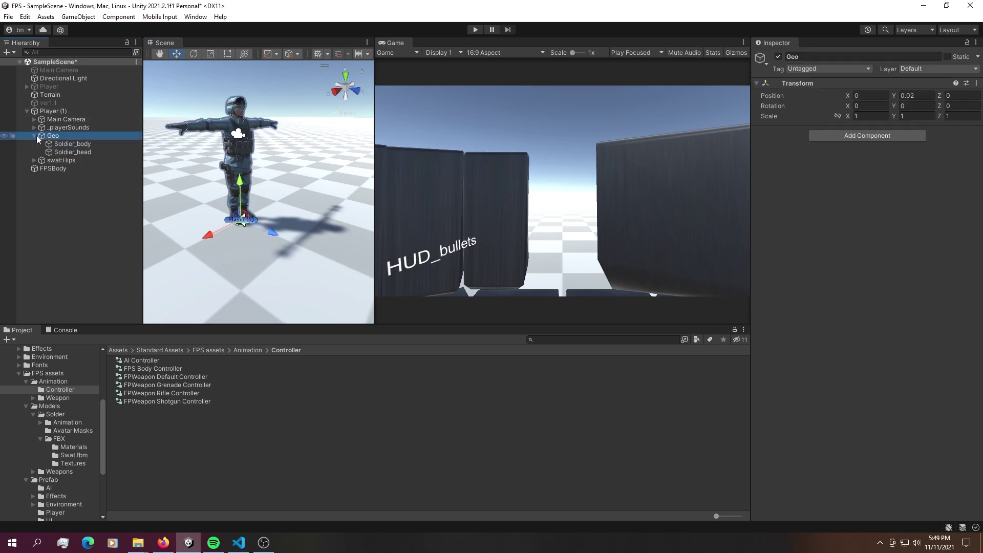
shift+click(88, 153)
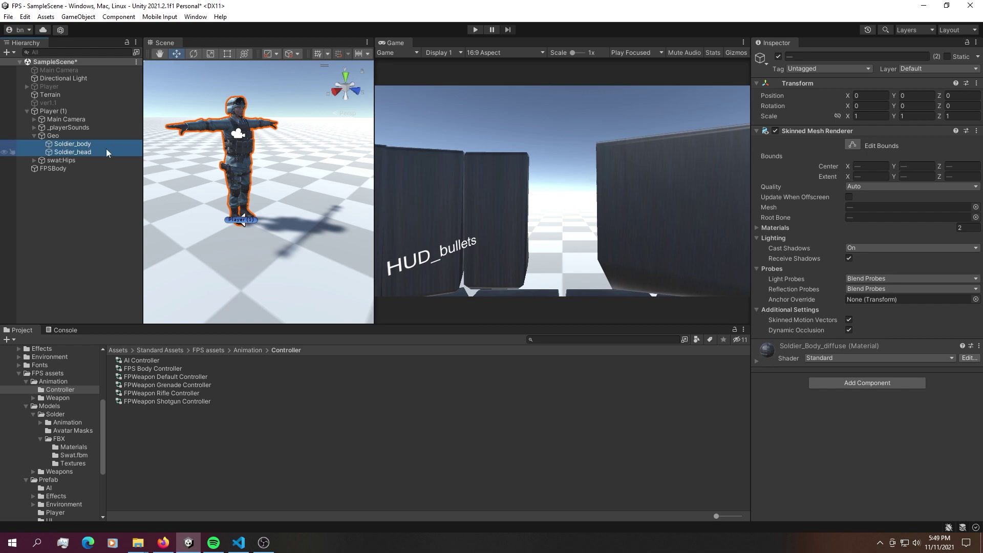
click(826, 68)
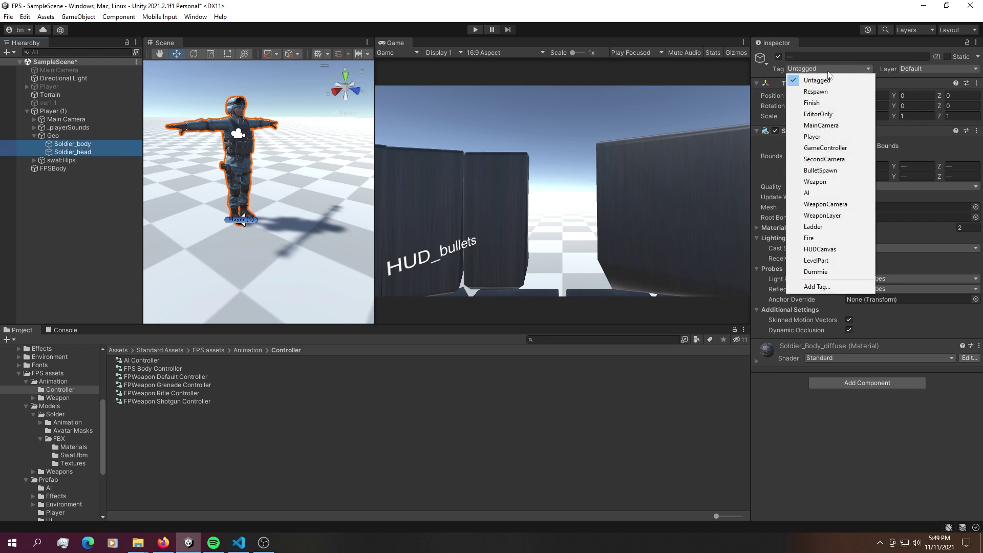
click(951, 75)
click(949, 70)
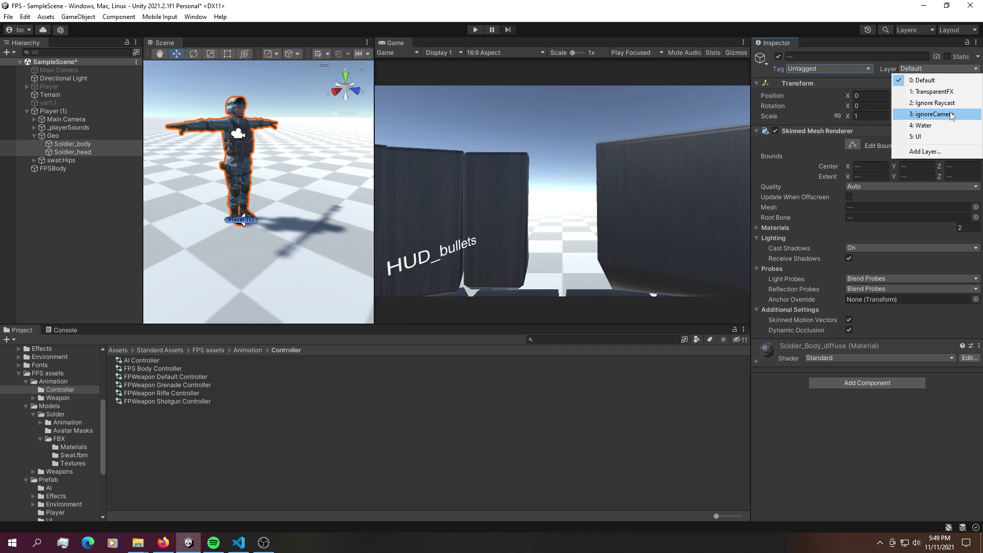
click(890, 69)
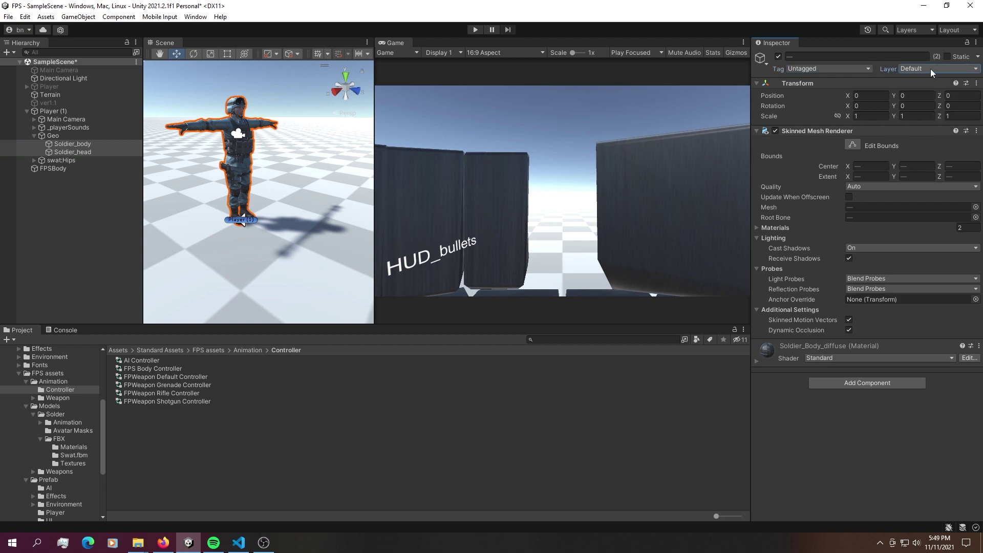
click(930, 71)
click(936, 115)
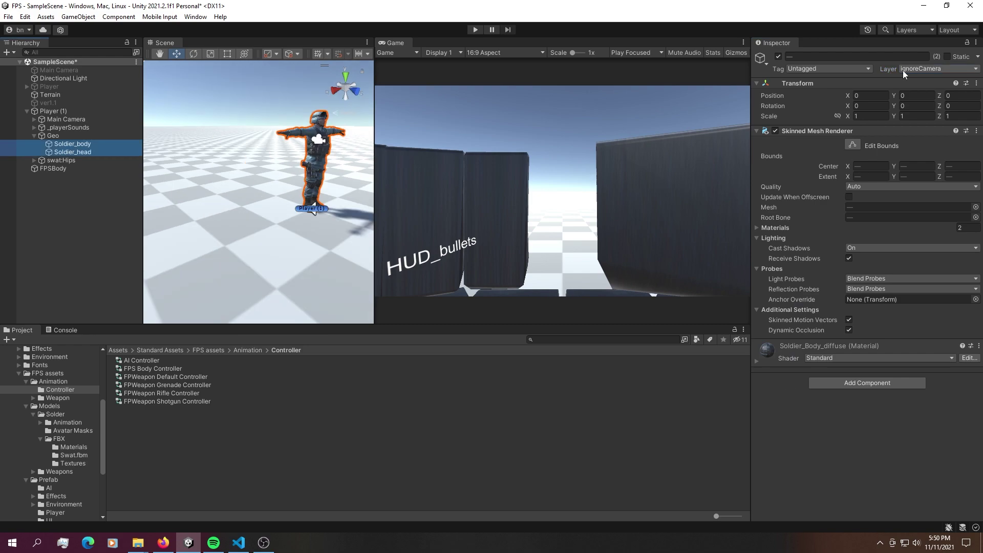
click(918, 72)
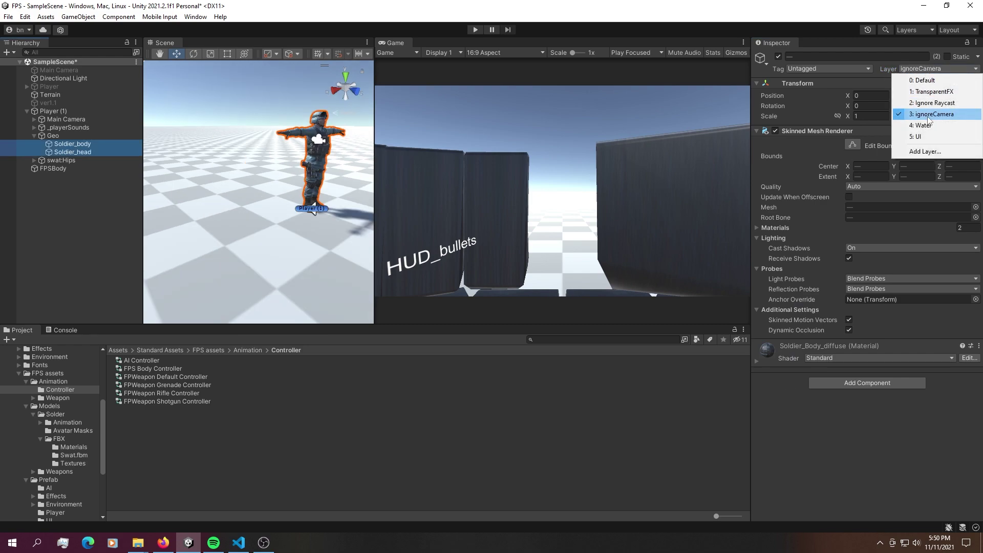
Exclude the ignoreCamera layer from the culling mask of Player (1)'s Main Camera
click(62, 119)
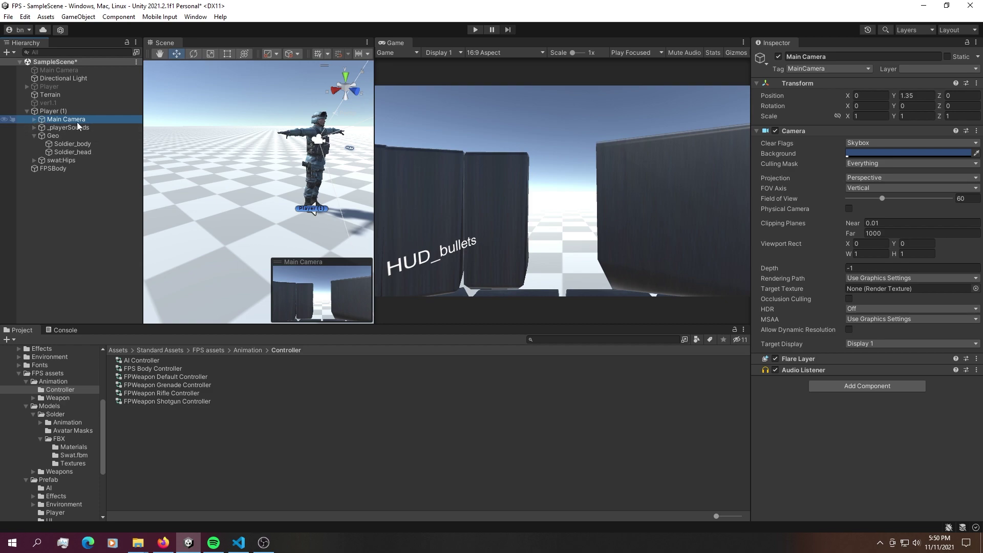
click(853, 167)
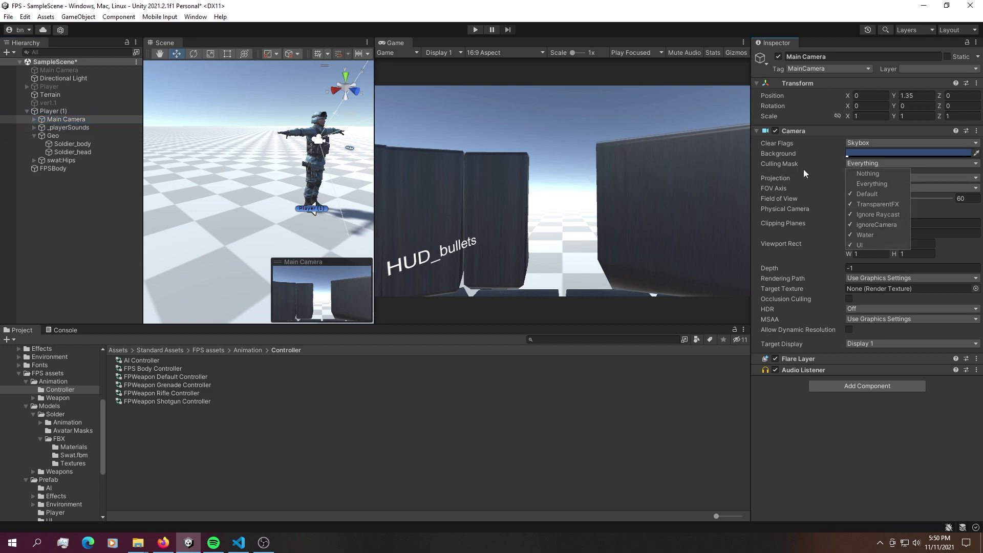
click(858, 225)
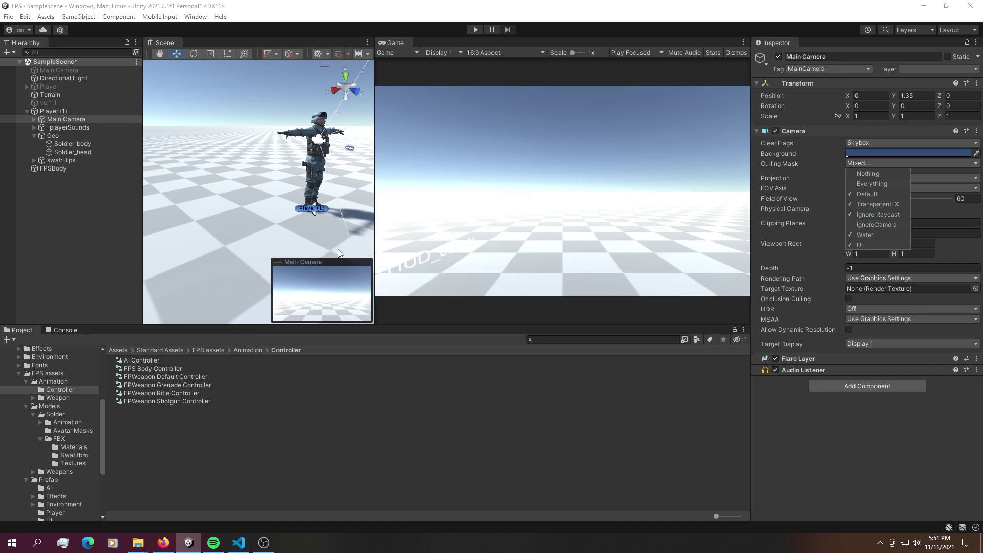
click(290, 185)
Playtest the scene, moving in all directions, shooting and switching to the second weapon, and examine the first-person view and the soldier's body
click(475, 29)
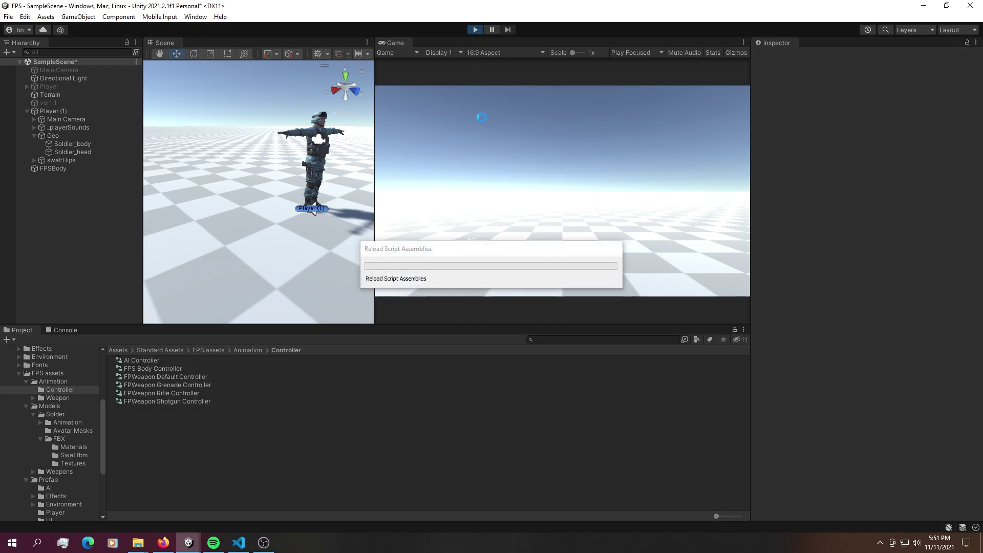
click(527, 181)
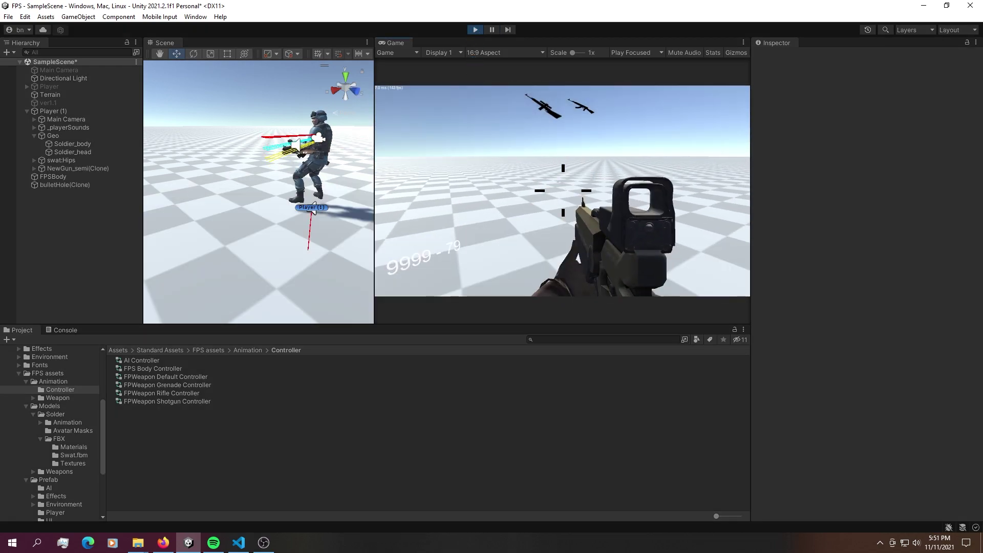
click(562, 190)
key(a)
key(s)
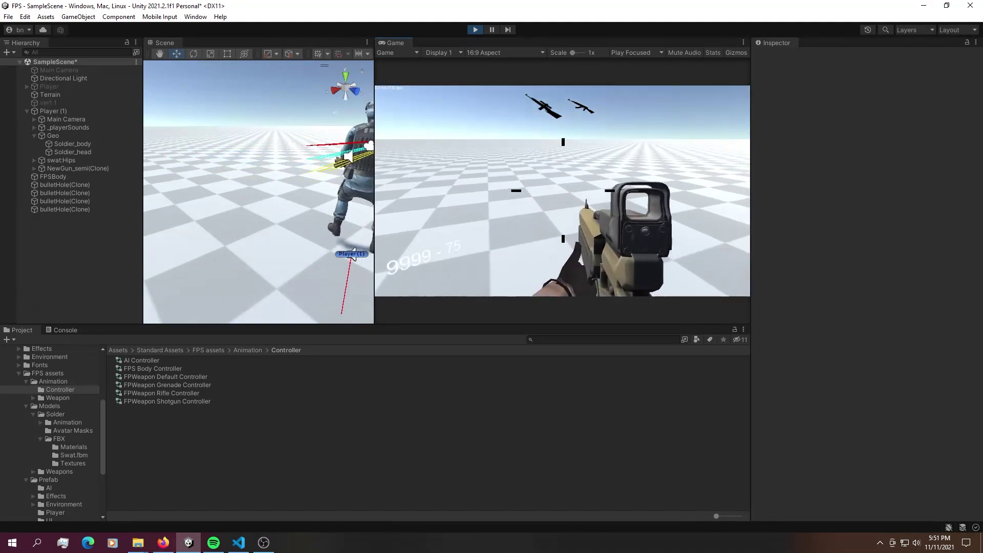
key(w)
key(d)
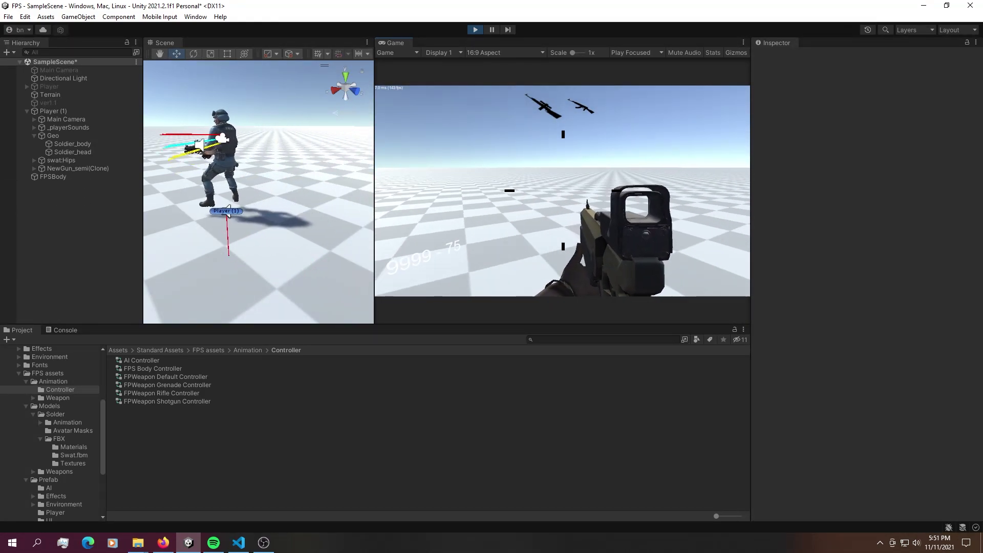
key(w)
key(s)
key(d)
key(a)
key(w)
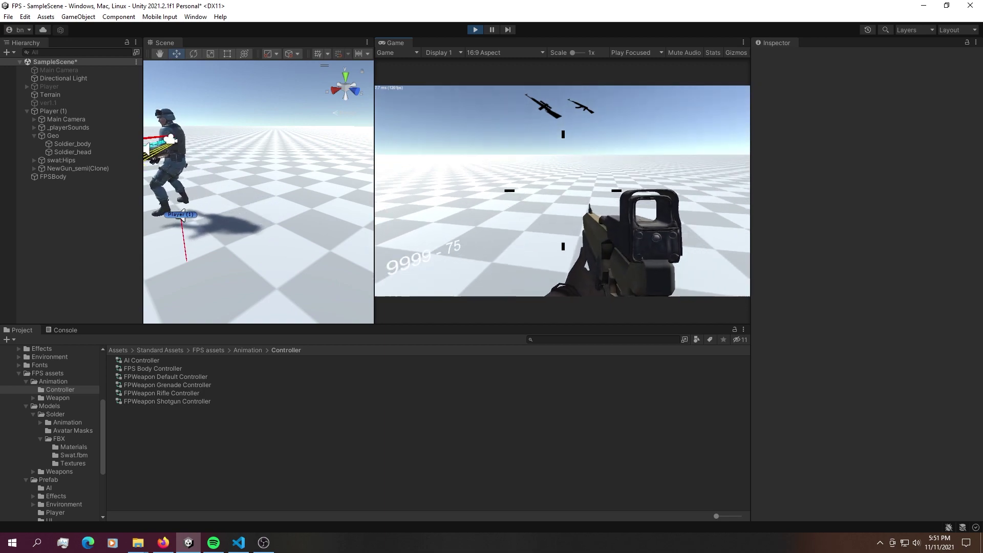
key(w)
key(a)
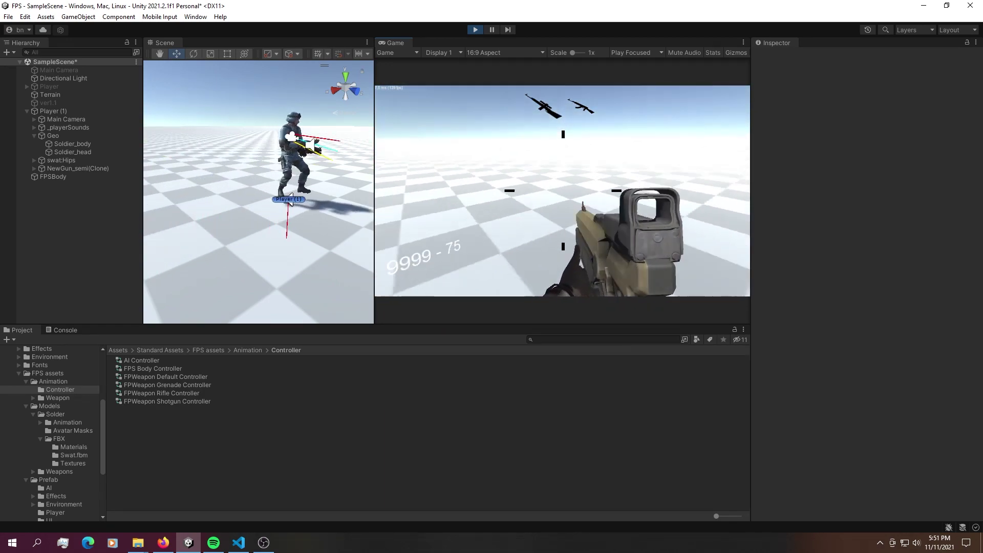
key(w)
key(s)
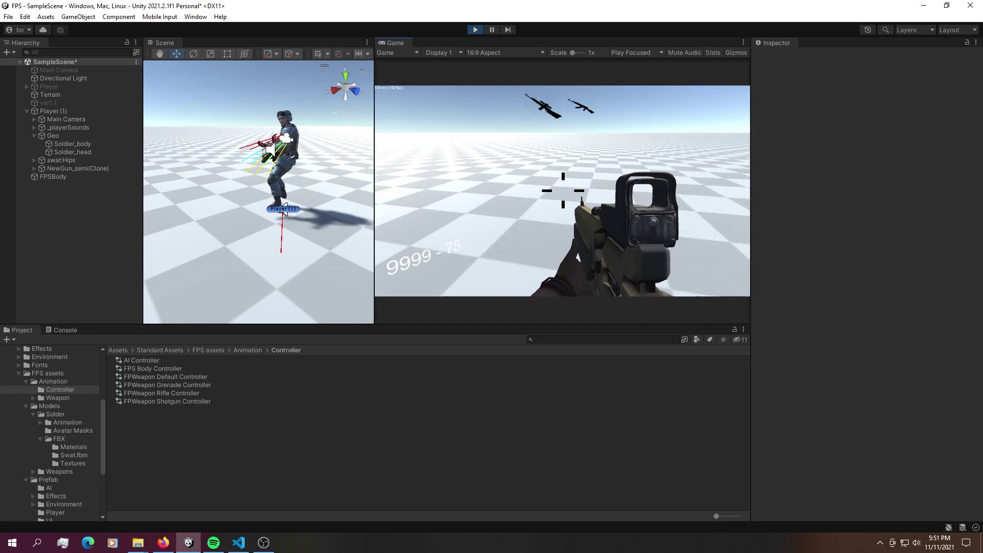
key(2)
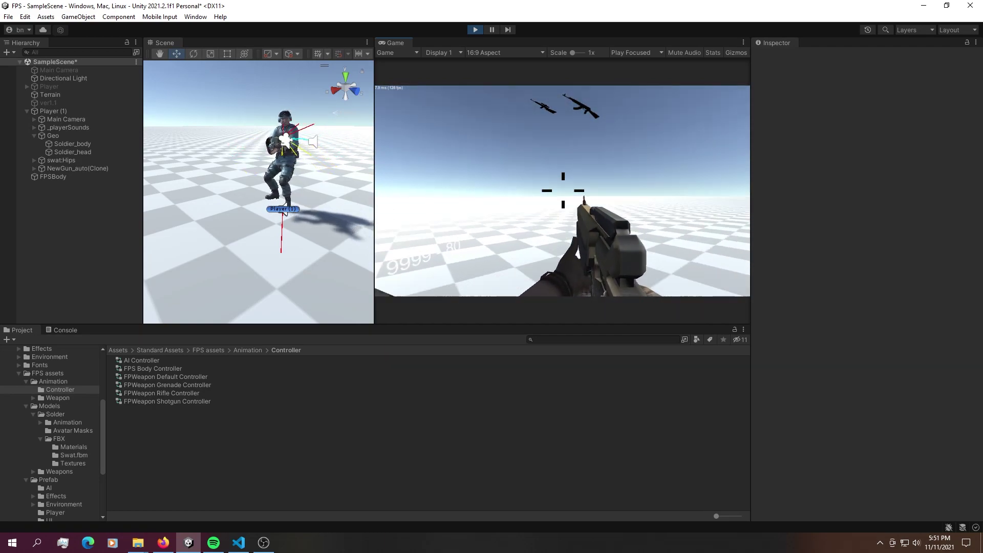
key(Escape)
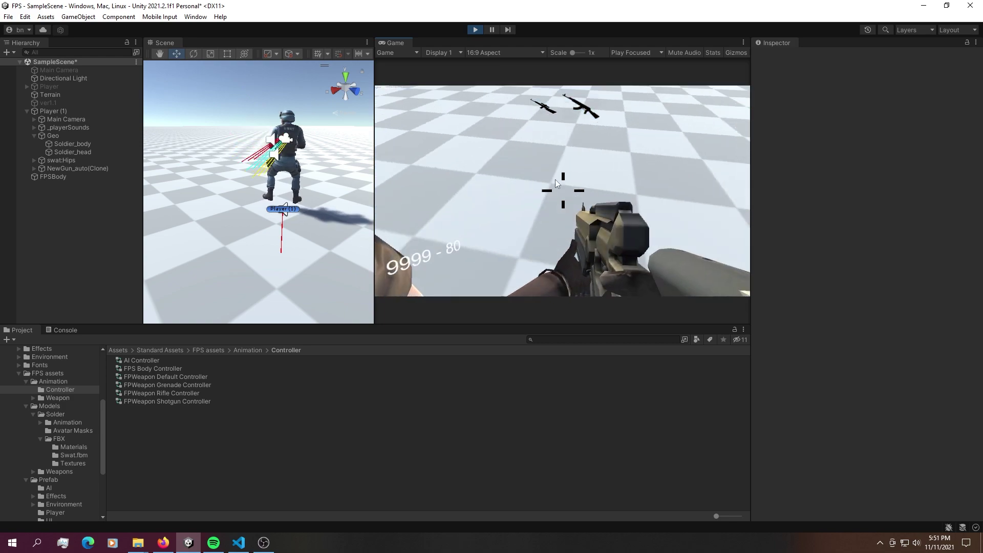